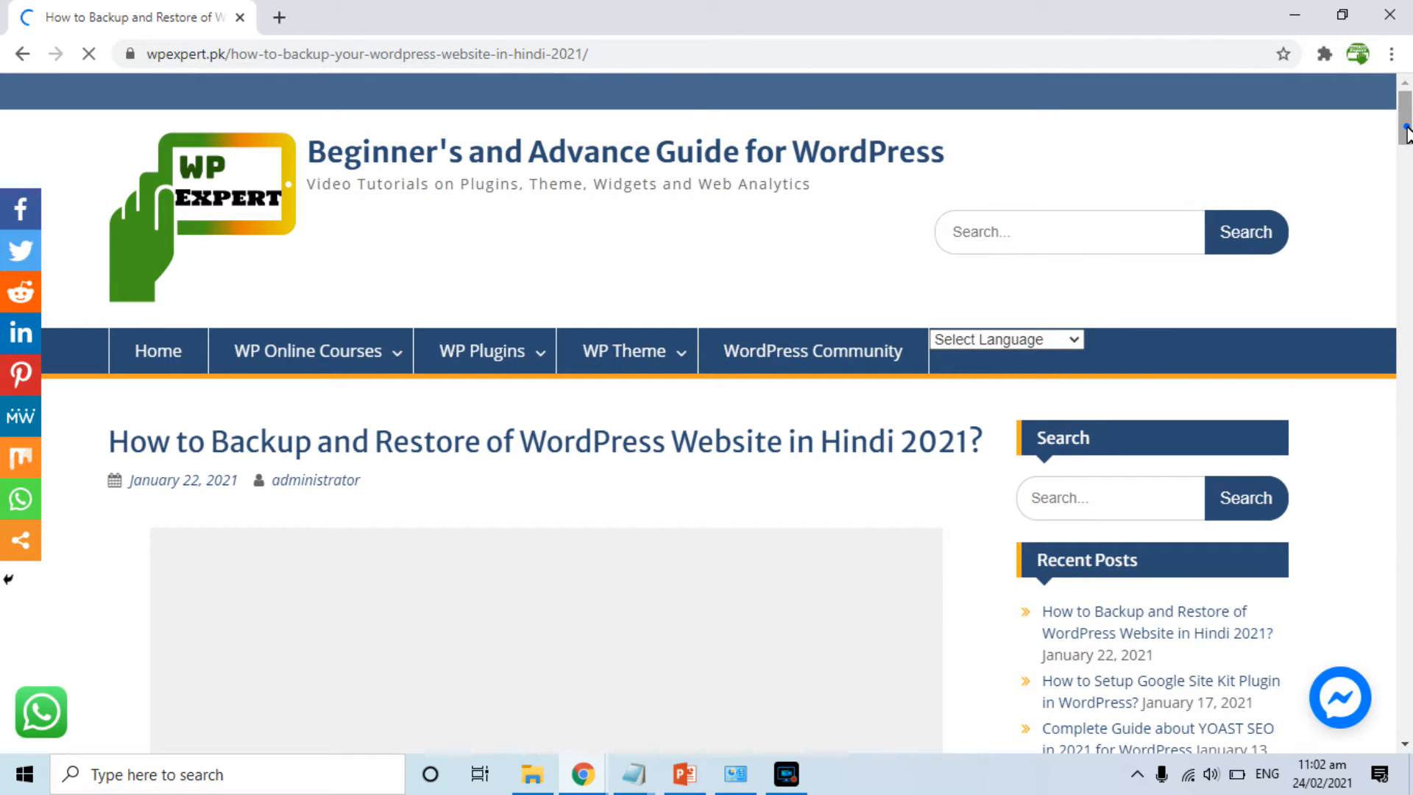
{"action": "scroll", "coordinate": [1408, 162], "scroll_direction": "down", "scroll_amount": 5}
{"action": "left_click_drag", "start_coordinate": [1408, 162], "coordinate": [1409, 118]}
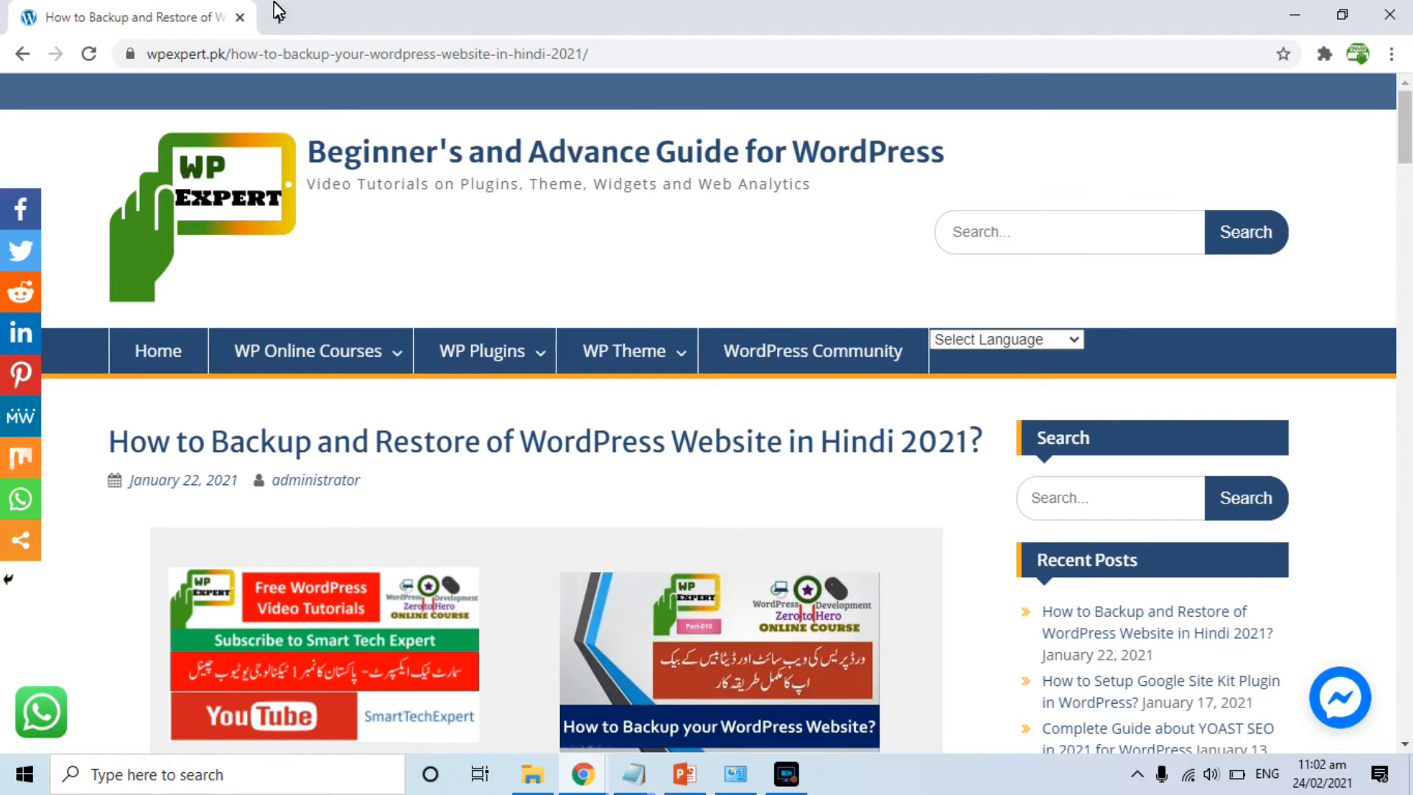
Open the WordPress admin of wpexpert.pk in a new tab and log in with the saved credentials
{"action": "left_click", "coordinate": [286, 26]}
{"action": "type", "text": "wp"}
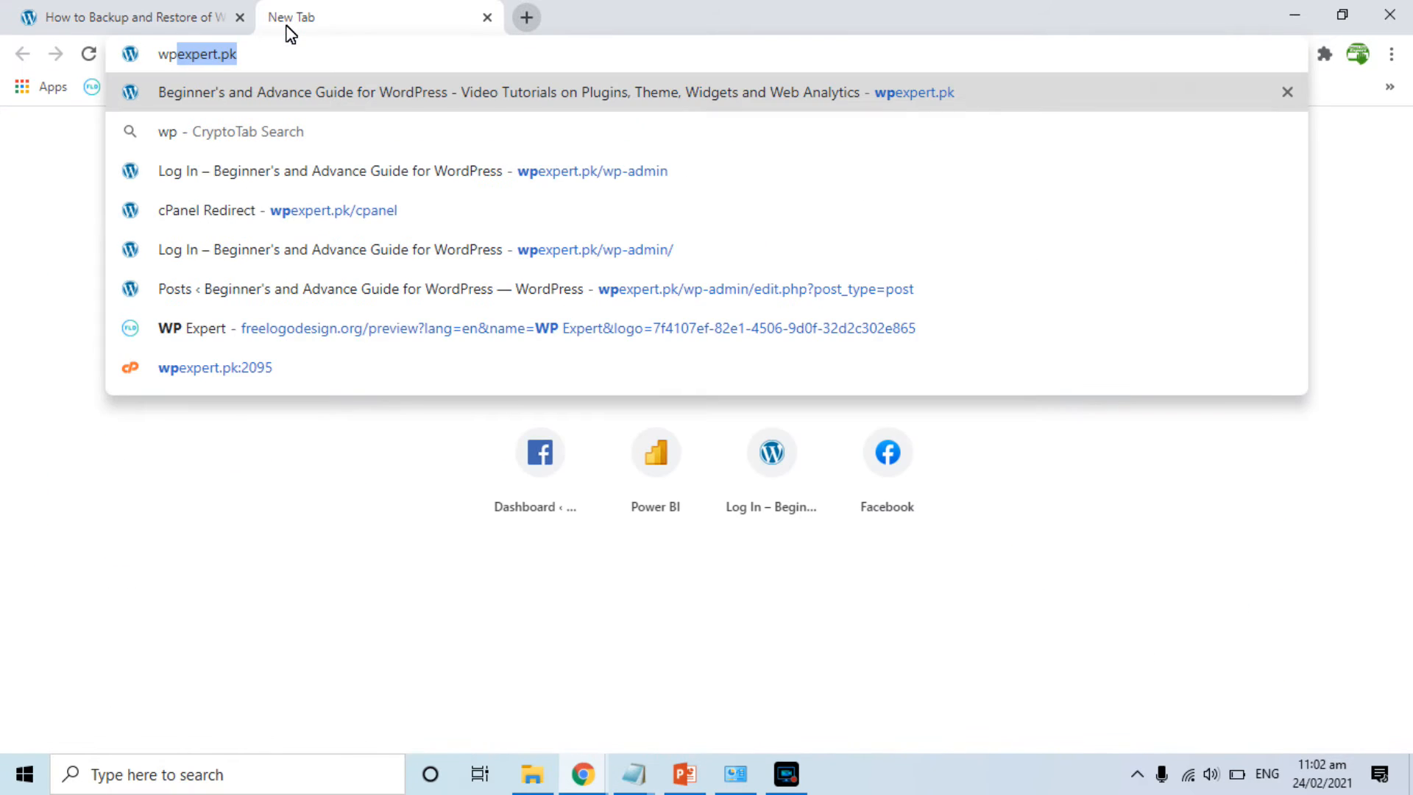
{"action": "key", "text": "Right"}
{"action": "type", "text": "/wp"}
{"action": "key", "text": "Return"}
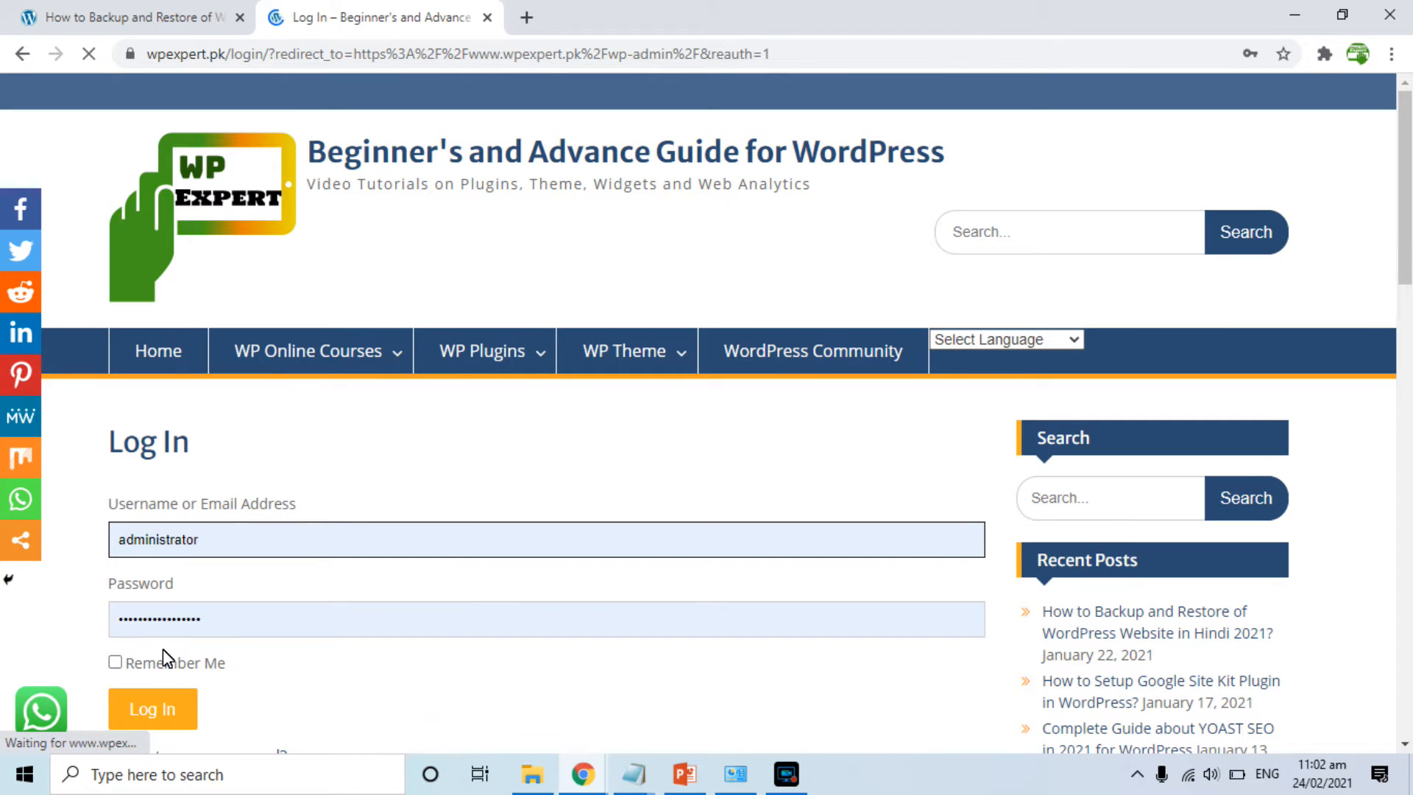
{"action": "left_click", "coordinate": [161, 709]}
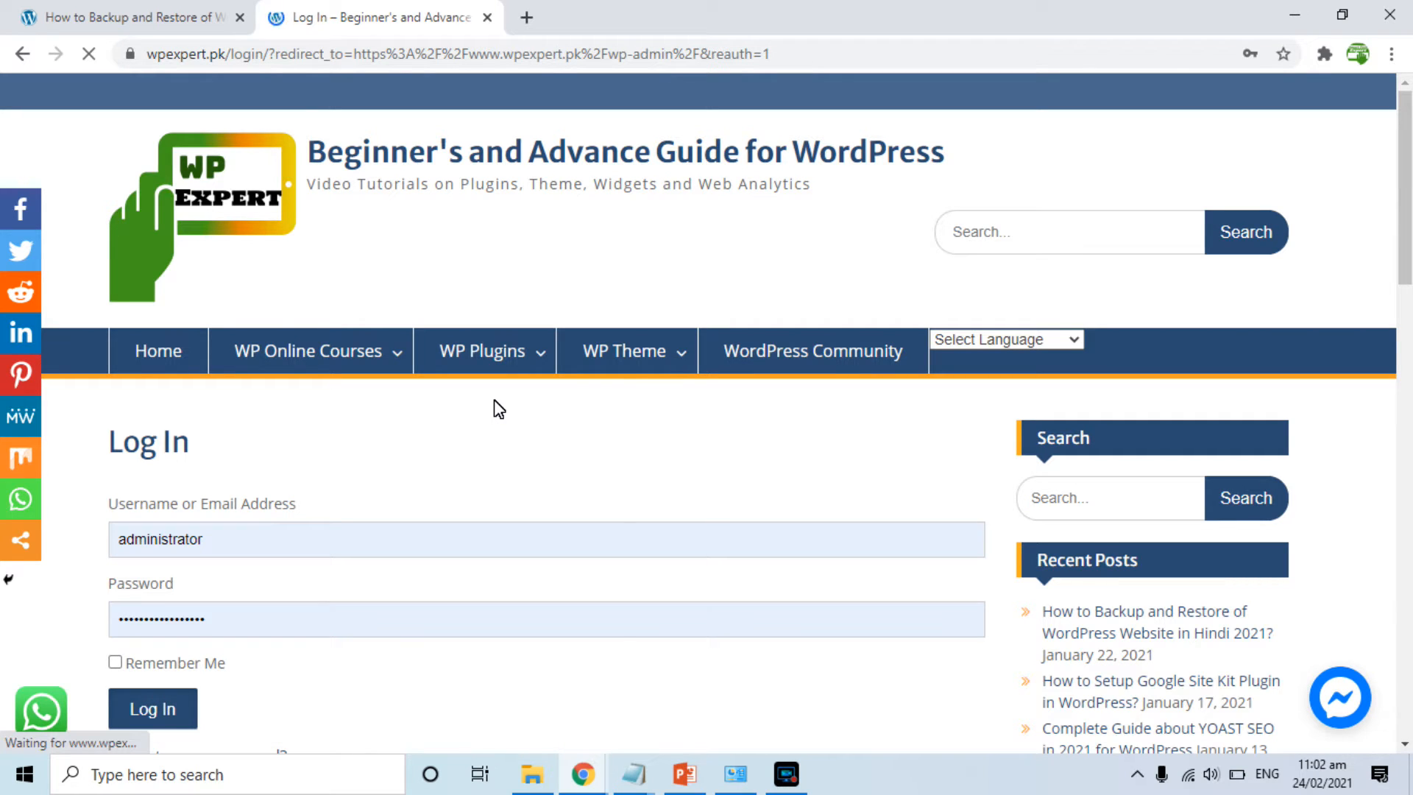
Open Google Maps in a new tab through a Google search for "google map"
{"action": "left_click", "coordinate": [529, 17]}
{"action": "type", "text": "goo"}
{"action": "key", "text": "Return"}
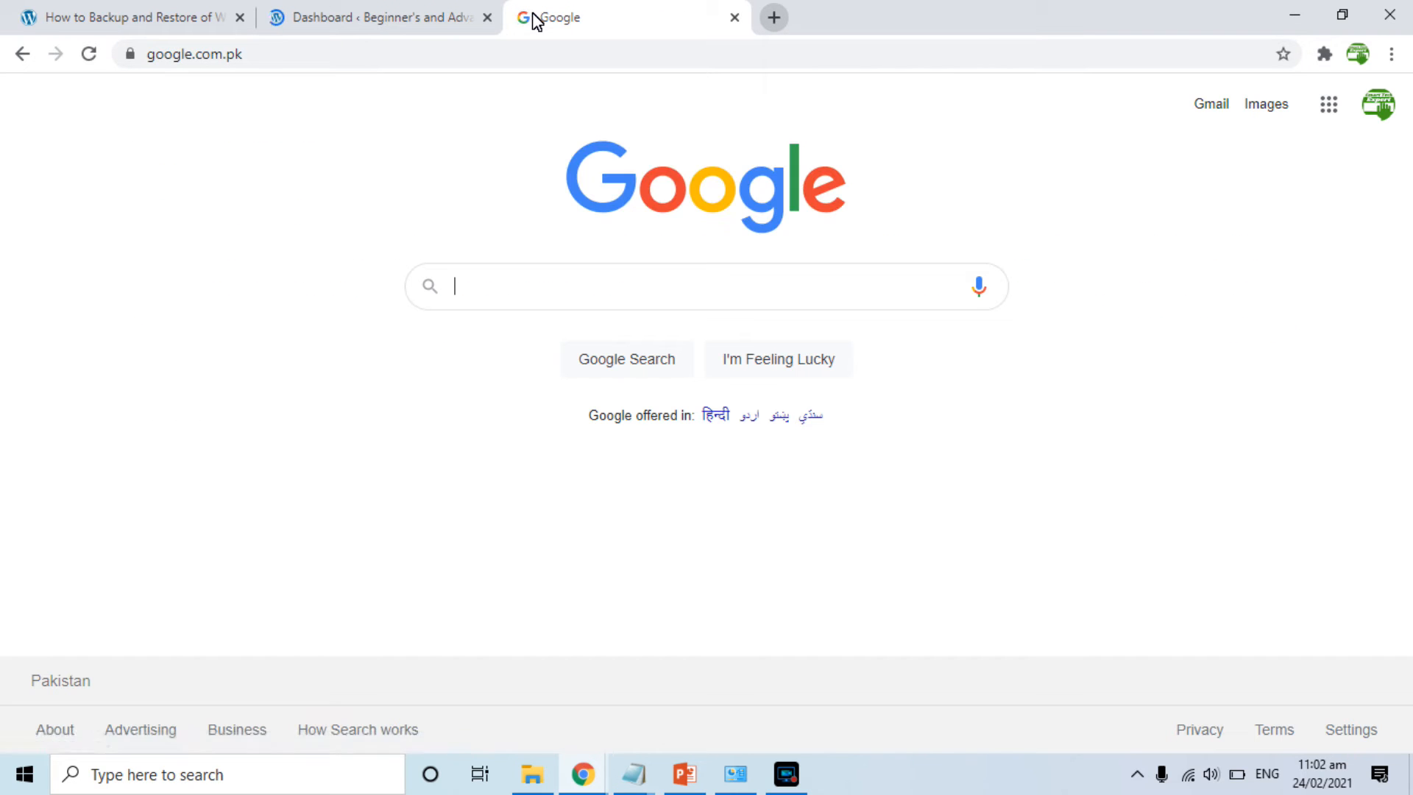
{"action": "type", "text": "google map"}
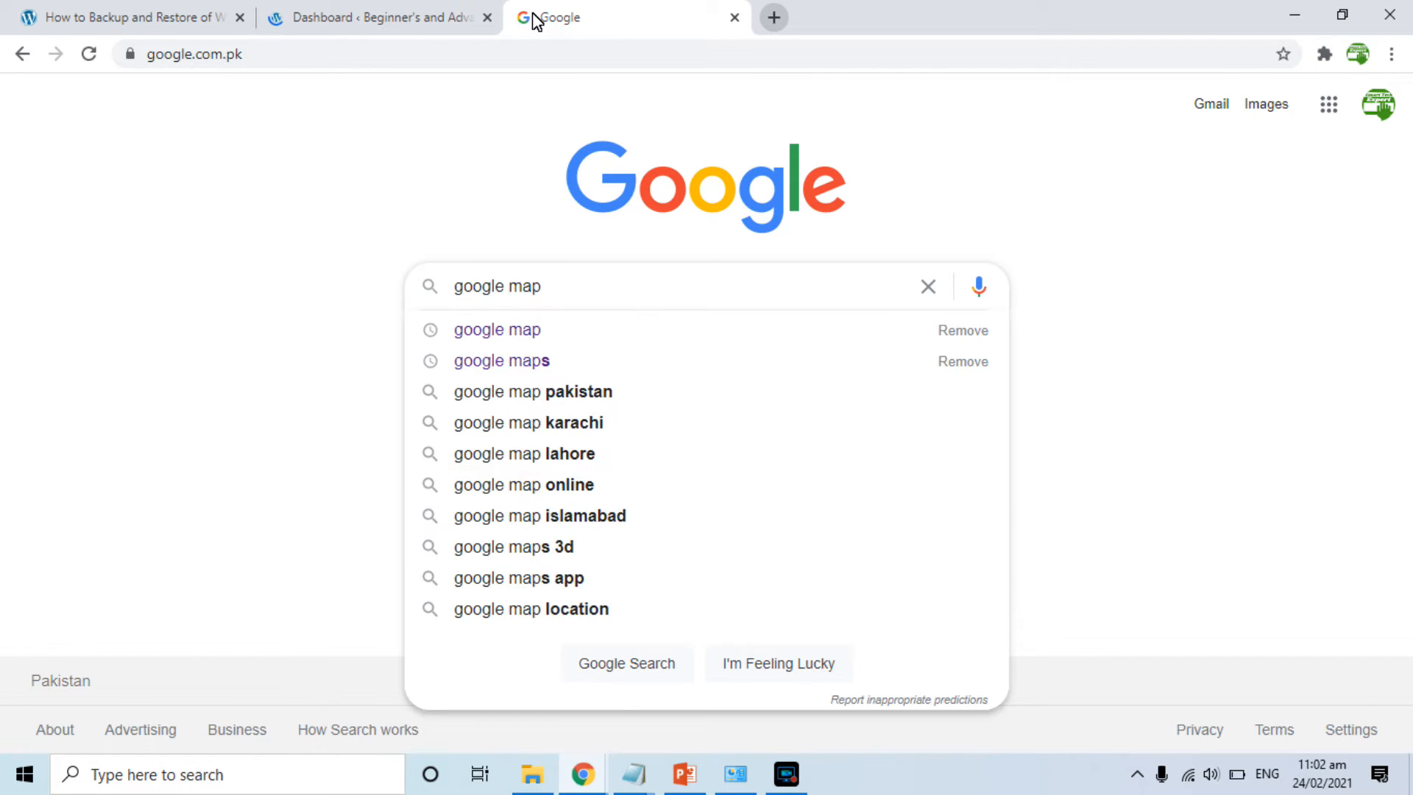
{"action": "key", "text": "Return"}
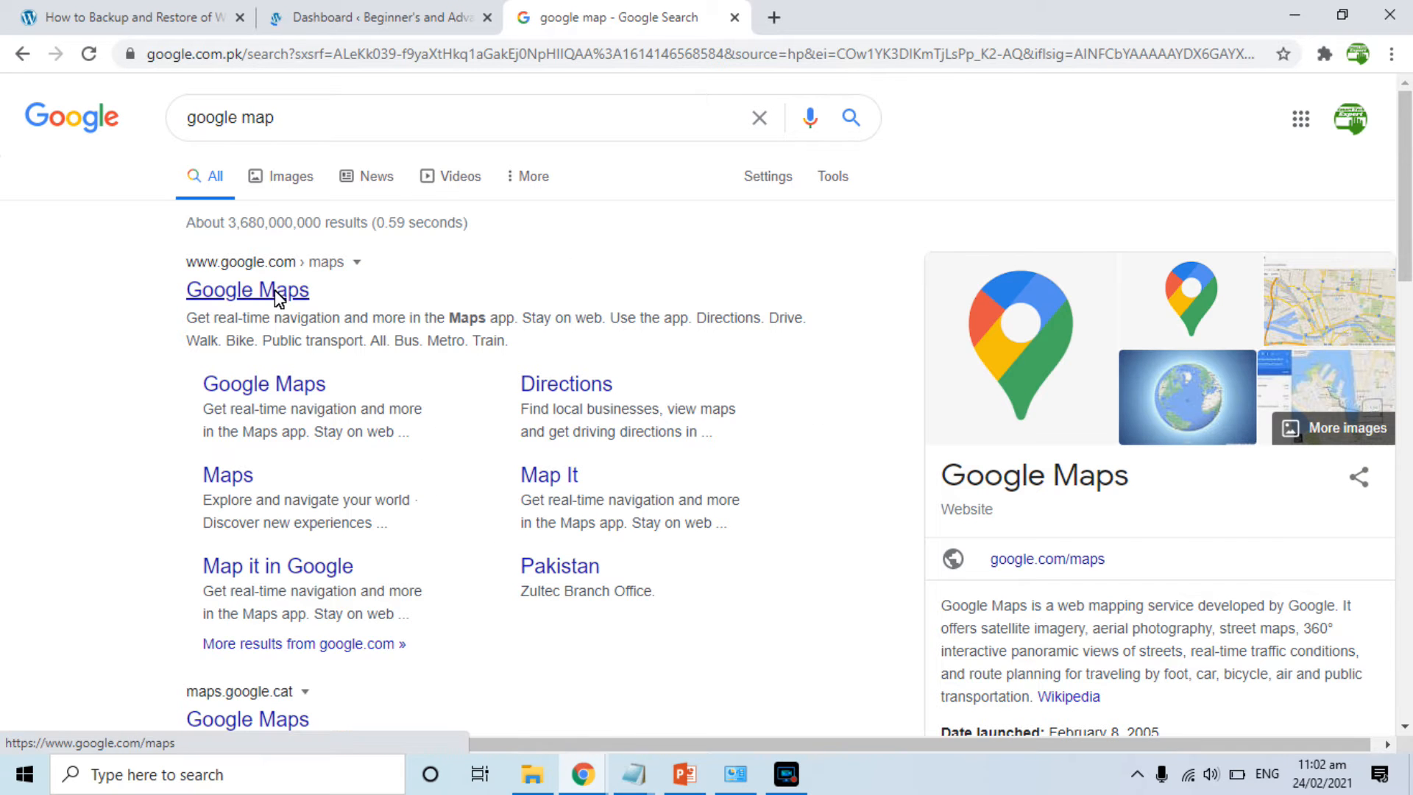
{"action": "left_click", "coordinate": [277, 293]}
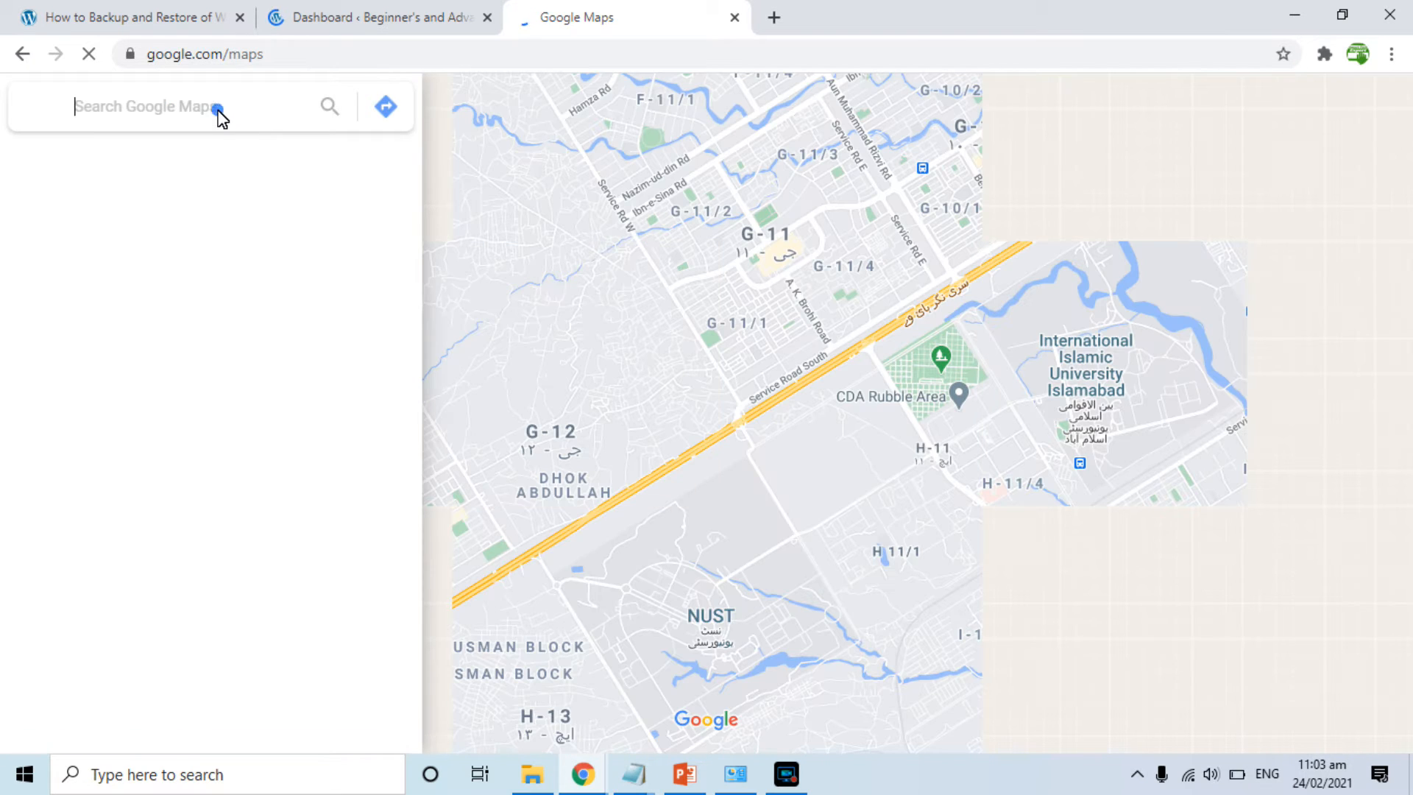
Search the map for Saddar Rawalpindi
{"action": "type", "text": "Saddar Rawalp"}
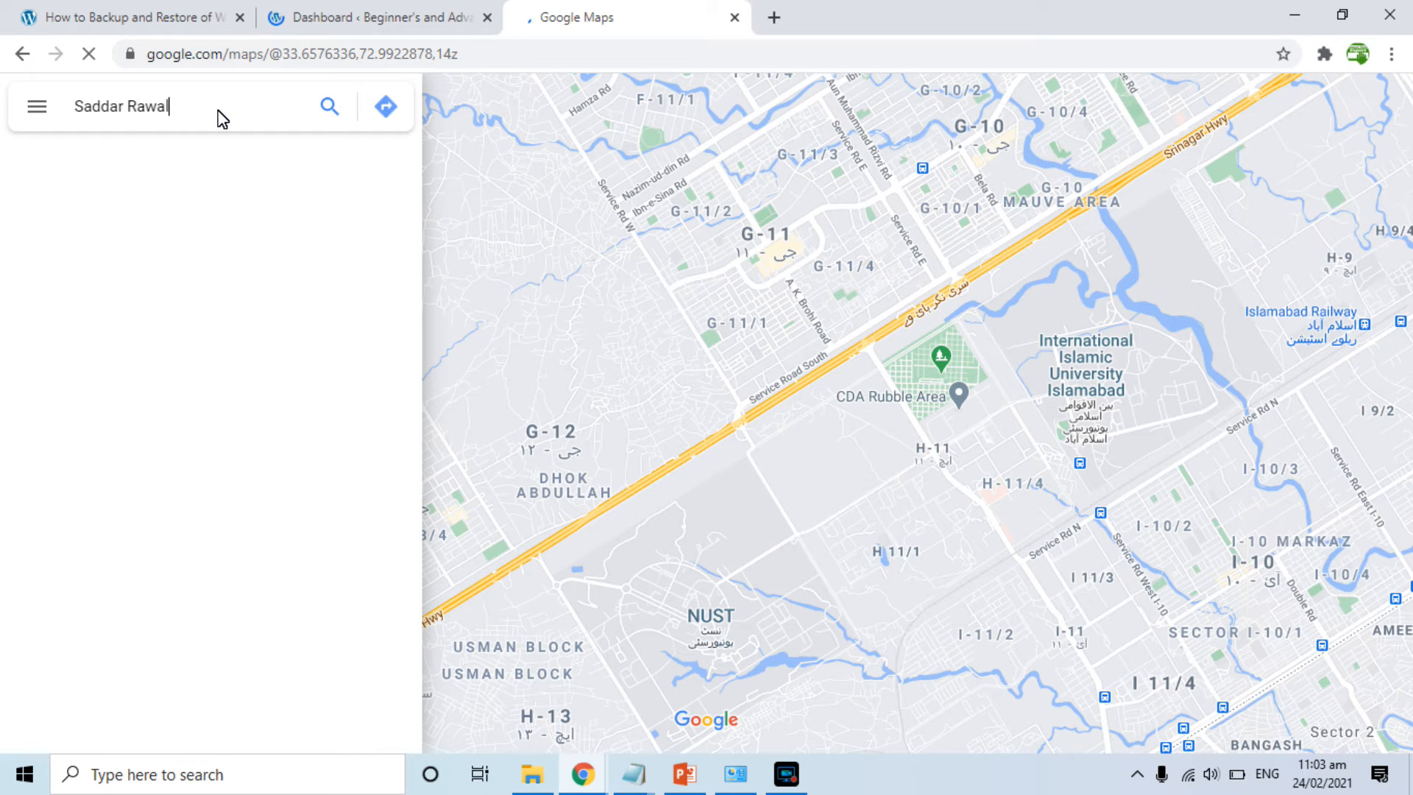
{"action": "type", "text": "indi"}
{"action": "key", "text": "Return"}
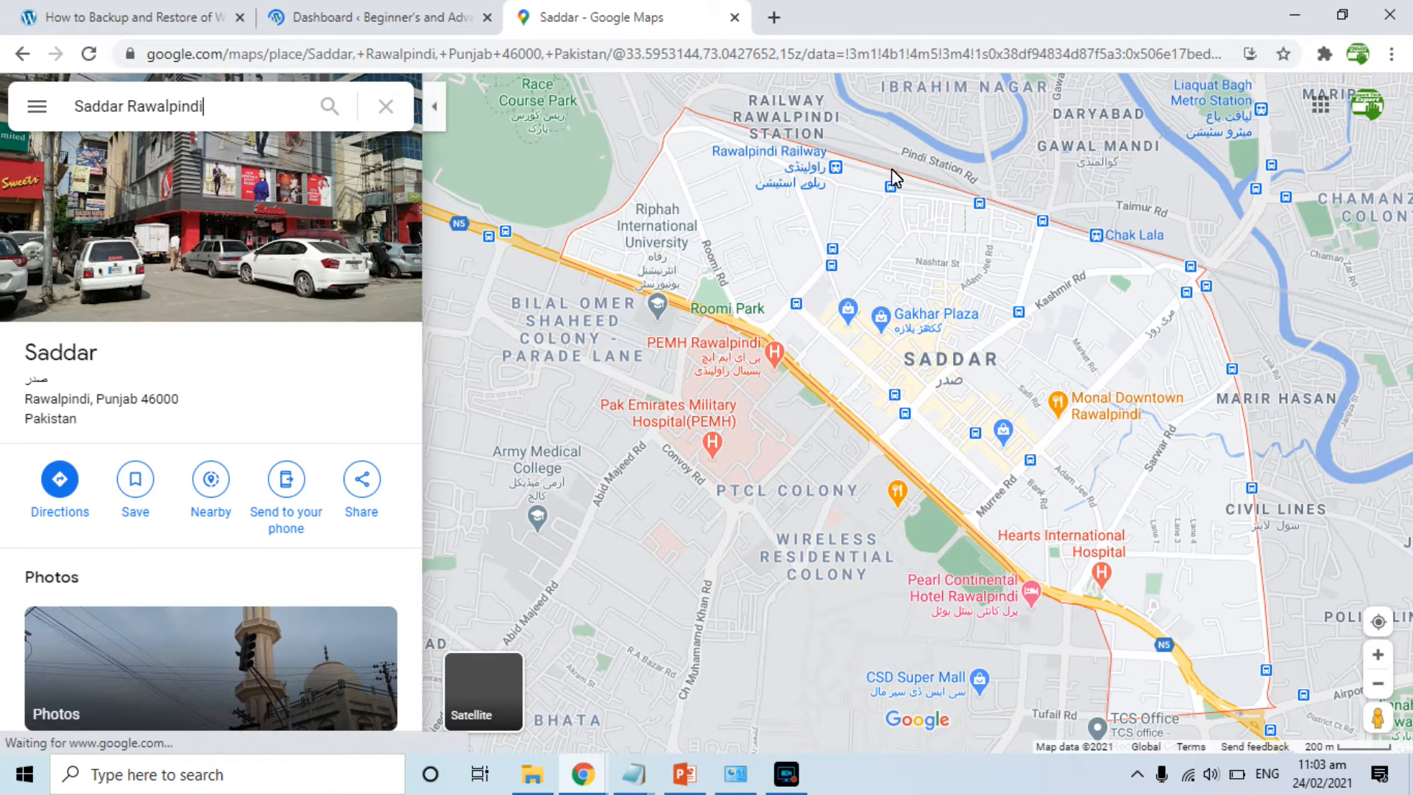
Examine the shops and streets around Gakhar Plaza in Saddar close up on the map
{"action": "scroll", "coordinate": [955, 405], "scroll_direction": "up", "scroll_amount": 1}
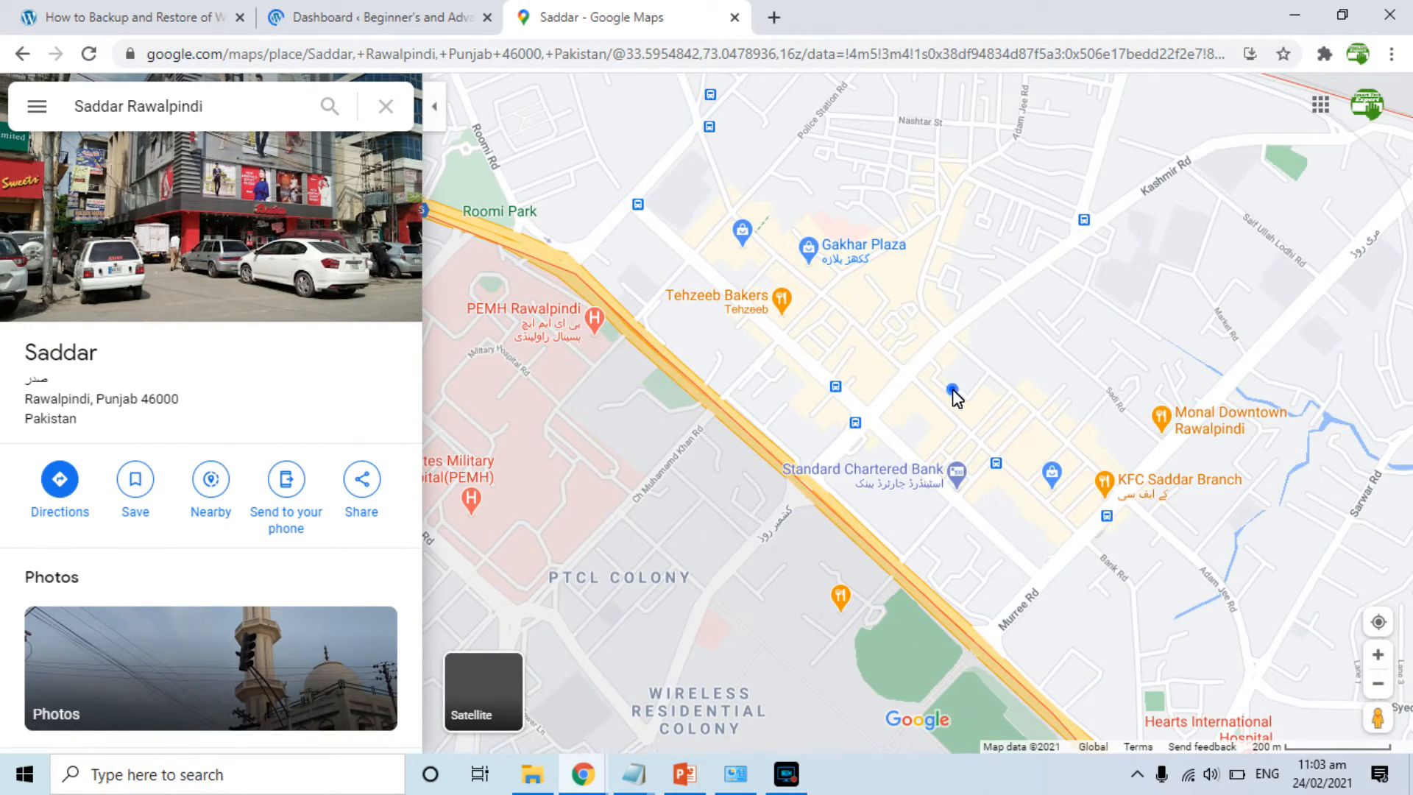
{"action": "double_click", "coordinate": [955, 397]}
{"action": "left_click_drag", "start_coordinate": [705, 190], "coordinate": [828, 339]}
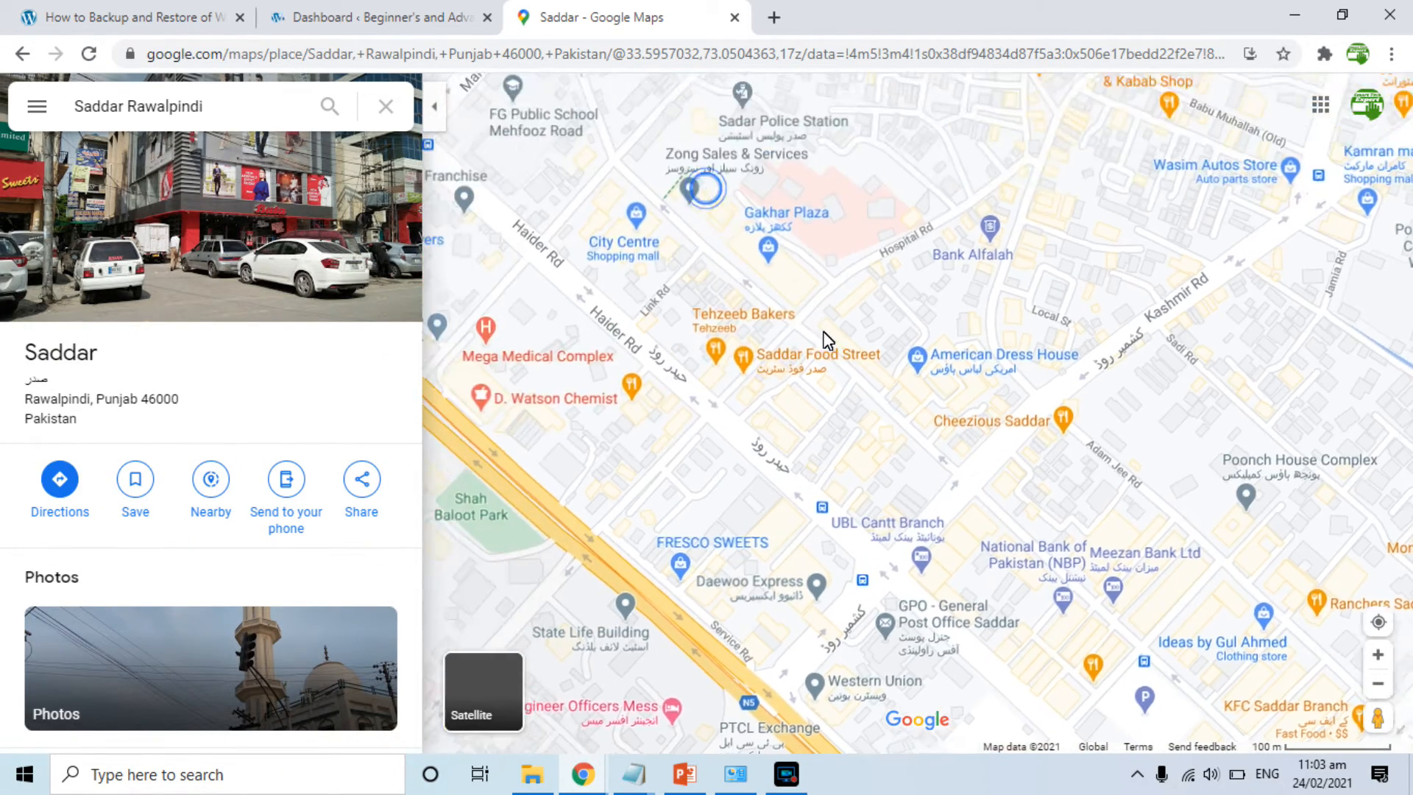
{"action": "double_click", "coordinate": [807, 285]}
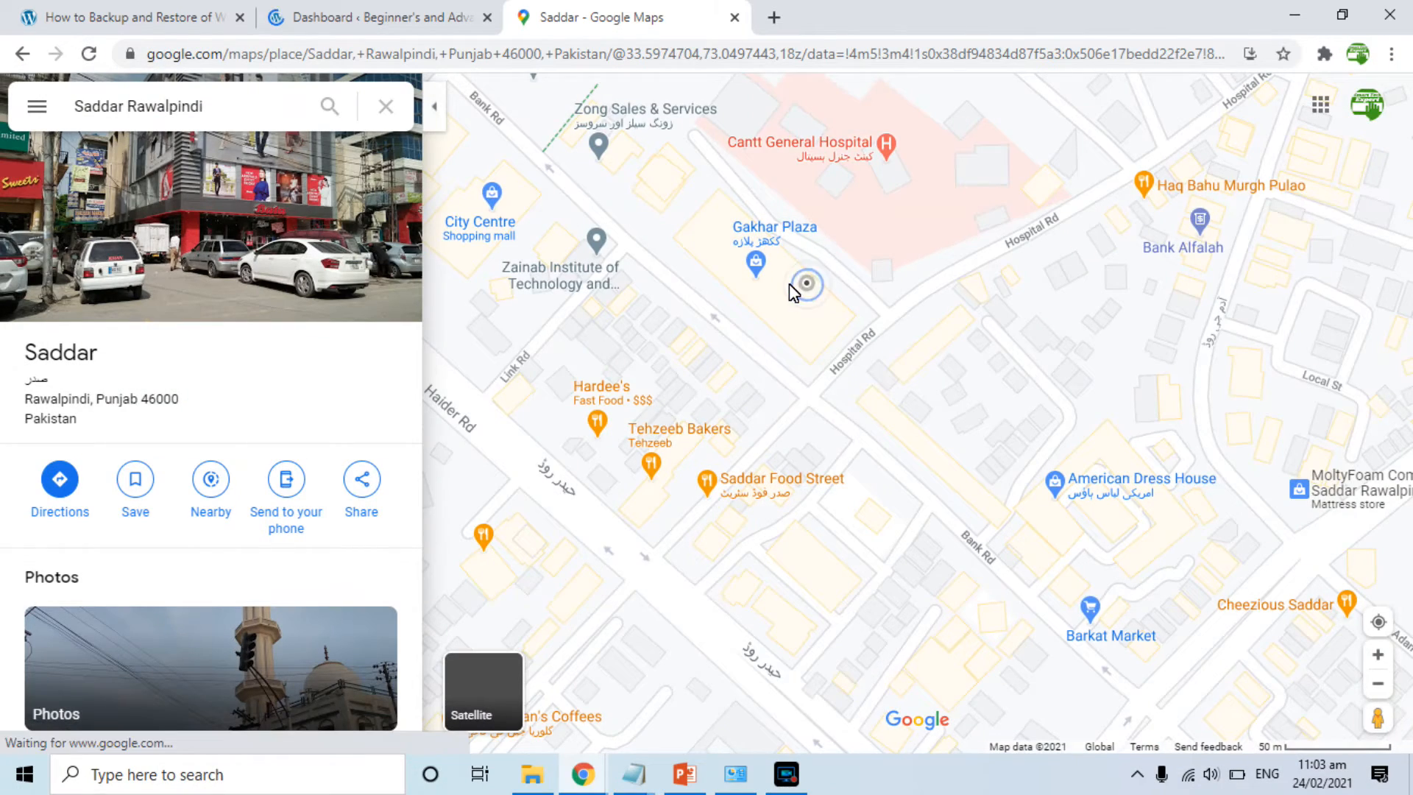
{"action": "double_click", "coordinate": [792, 284]}
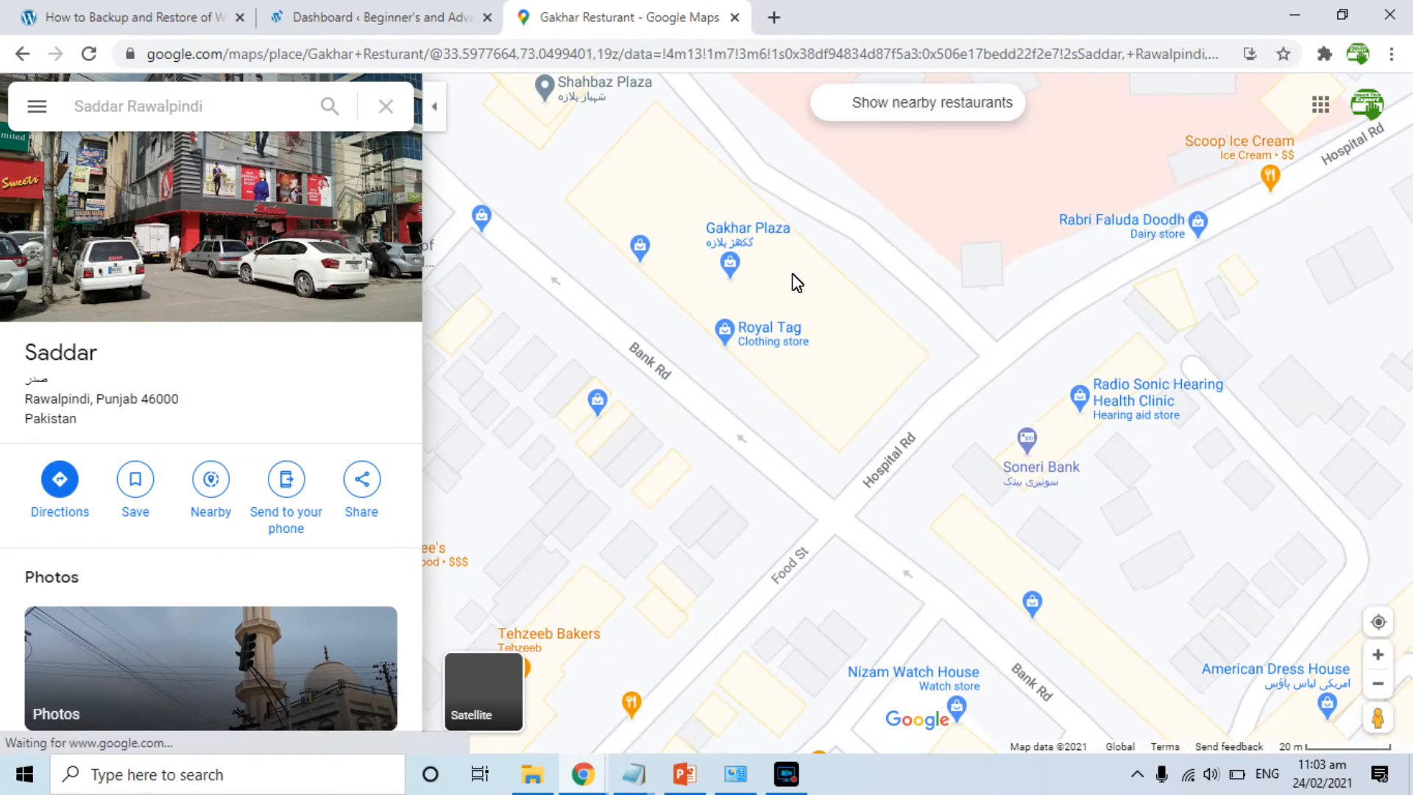
{"action": "left_click", "coordinate": [812, 273]}
{"action": "left_click", "coordinate": [811, 255]}
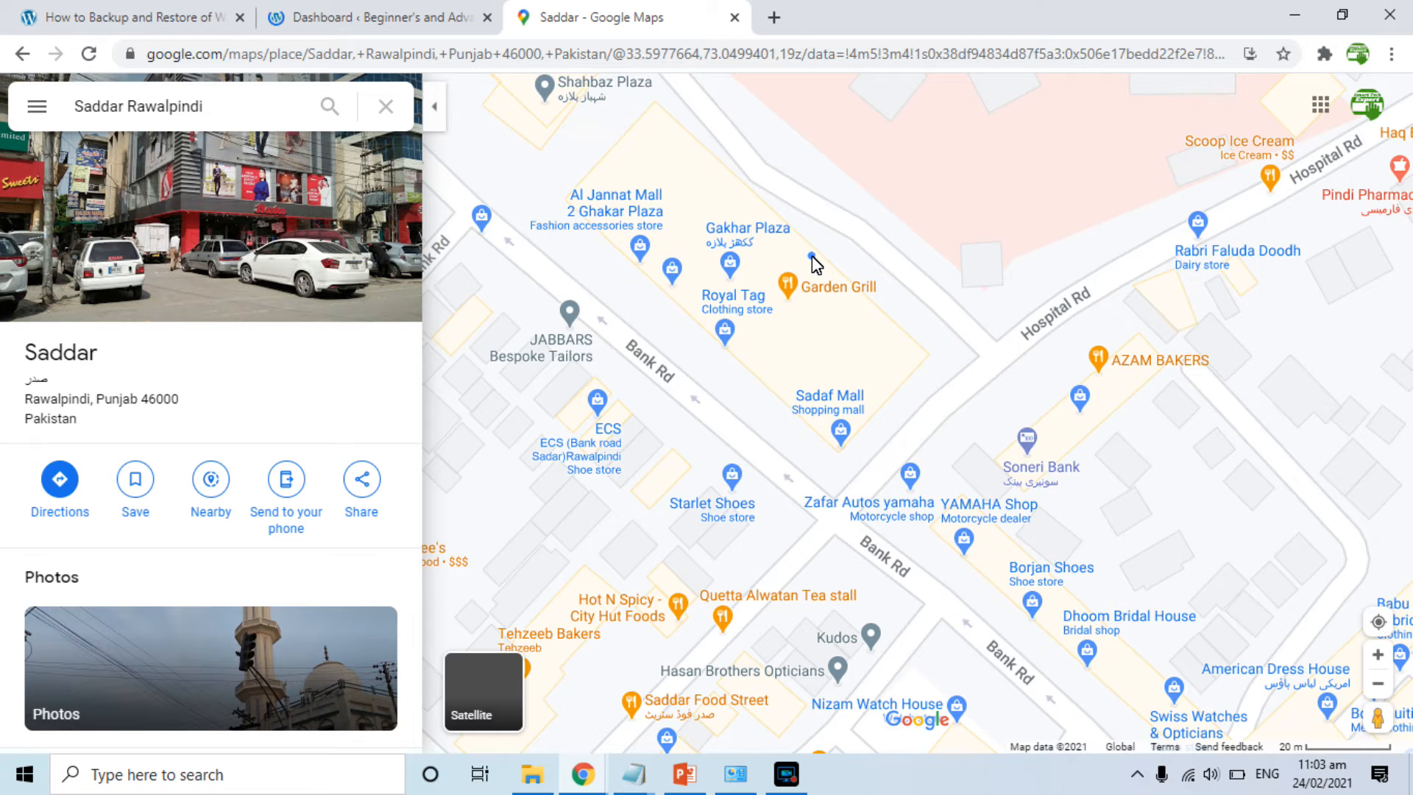
{"action": "double_click", "coordinate": [811, 254]}
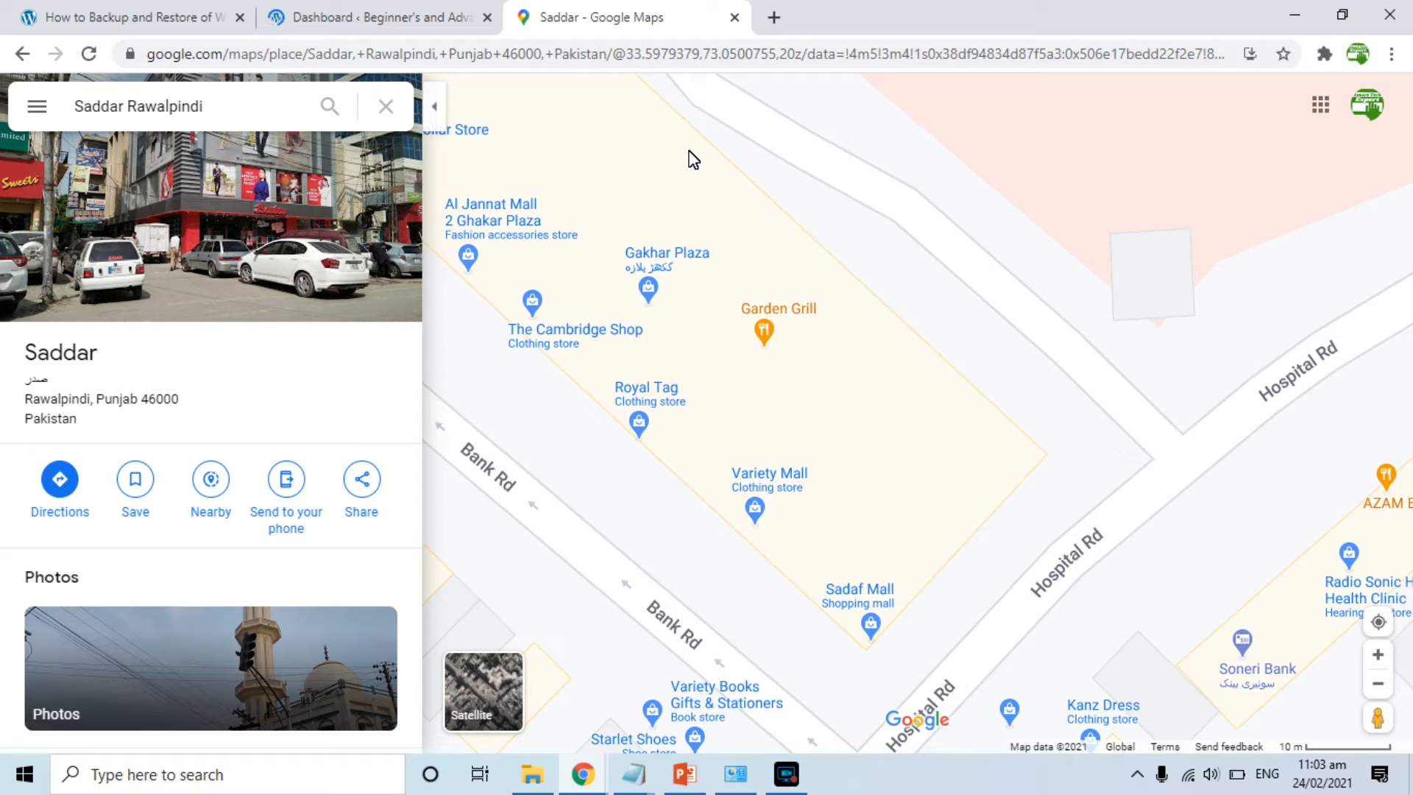
{"action": "left_click", "coordinate": [132, 491]}
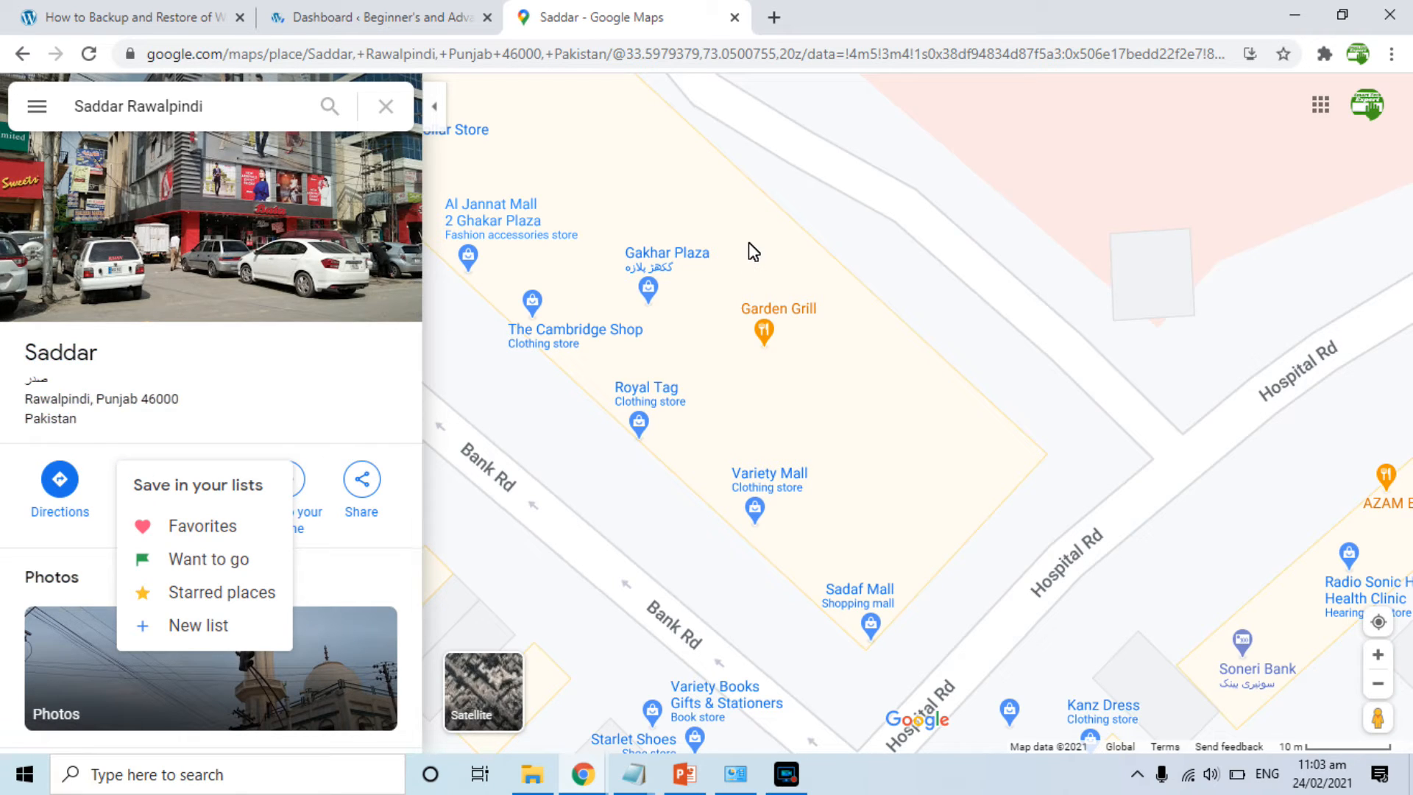
{"action": "left_click", "coordinate": [705, 219]}
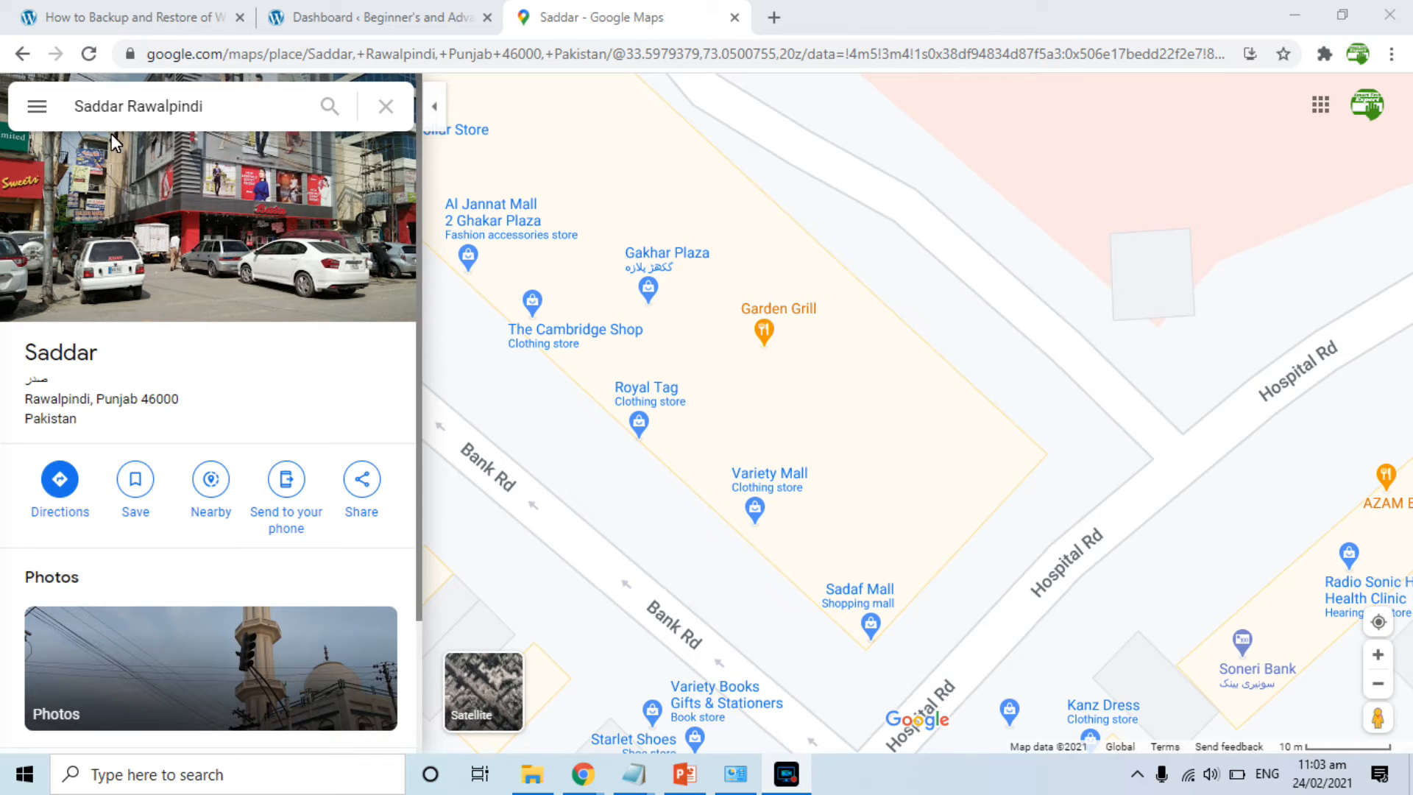
Start adding a new business from Google Maps in Google My Business
{"action": "left_click", "coordinate": [38, 108]}
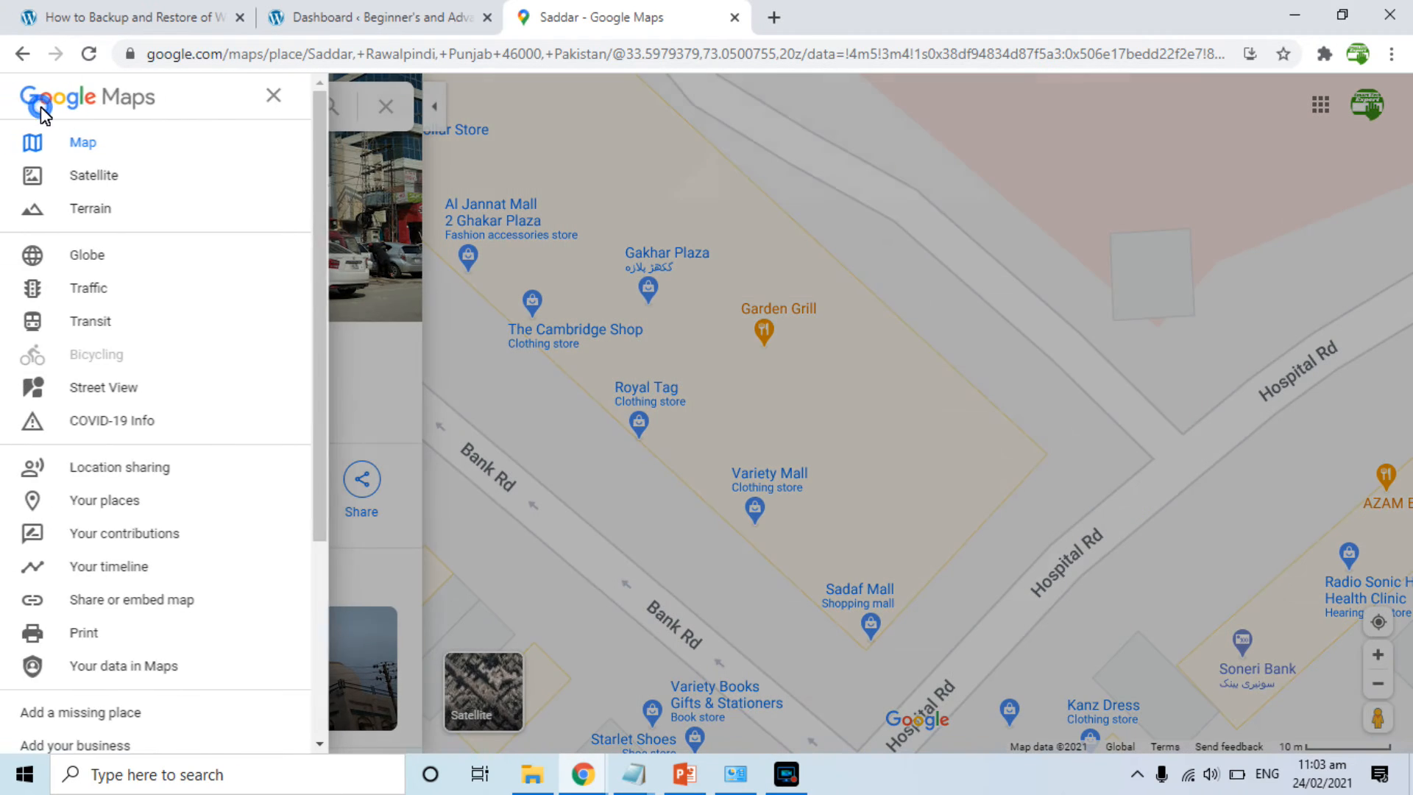
{"action": "left_click_drag", "start_coordinate": [320, 446], "coordinate": [331, 558]}
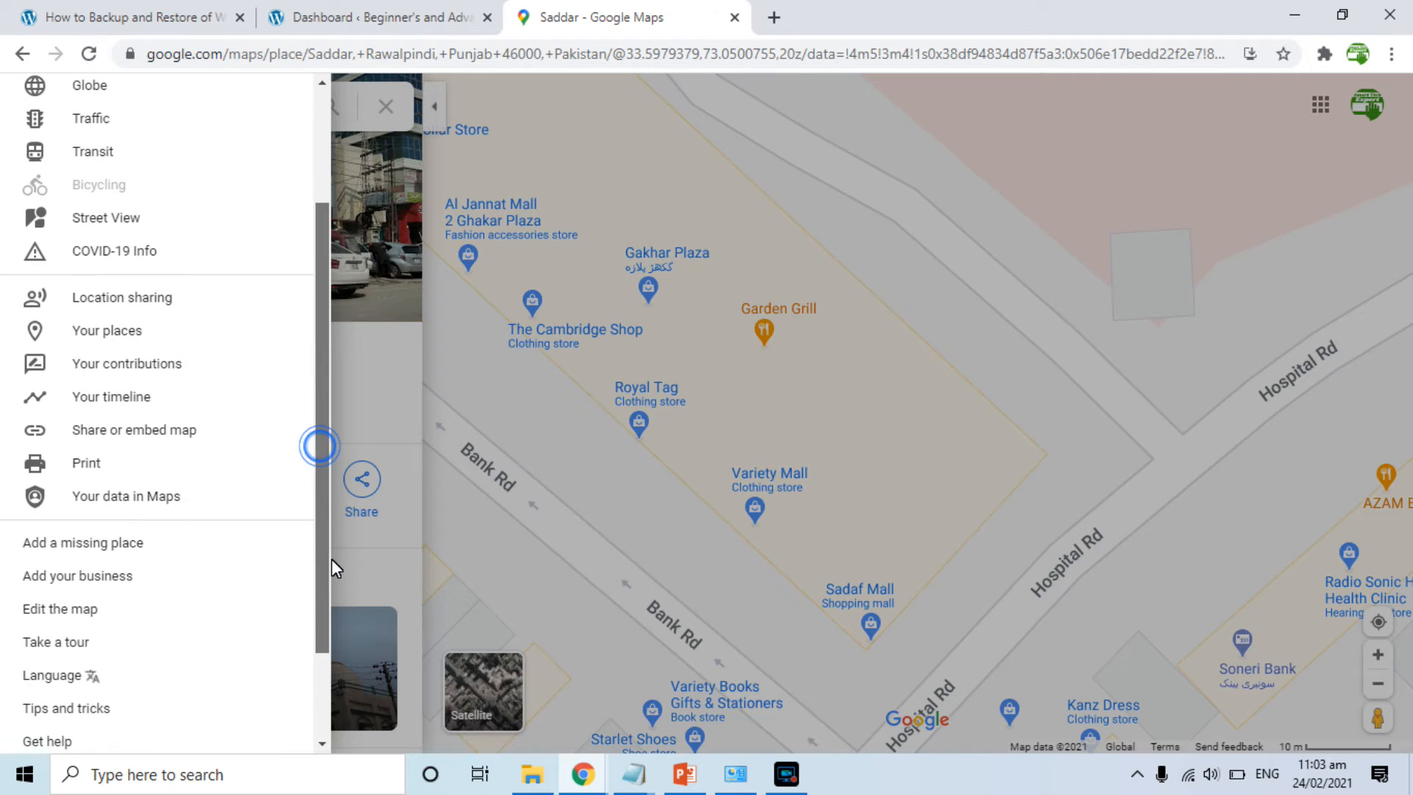
{"action": "left_click", "coordinate": [97, 577]}
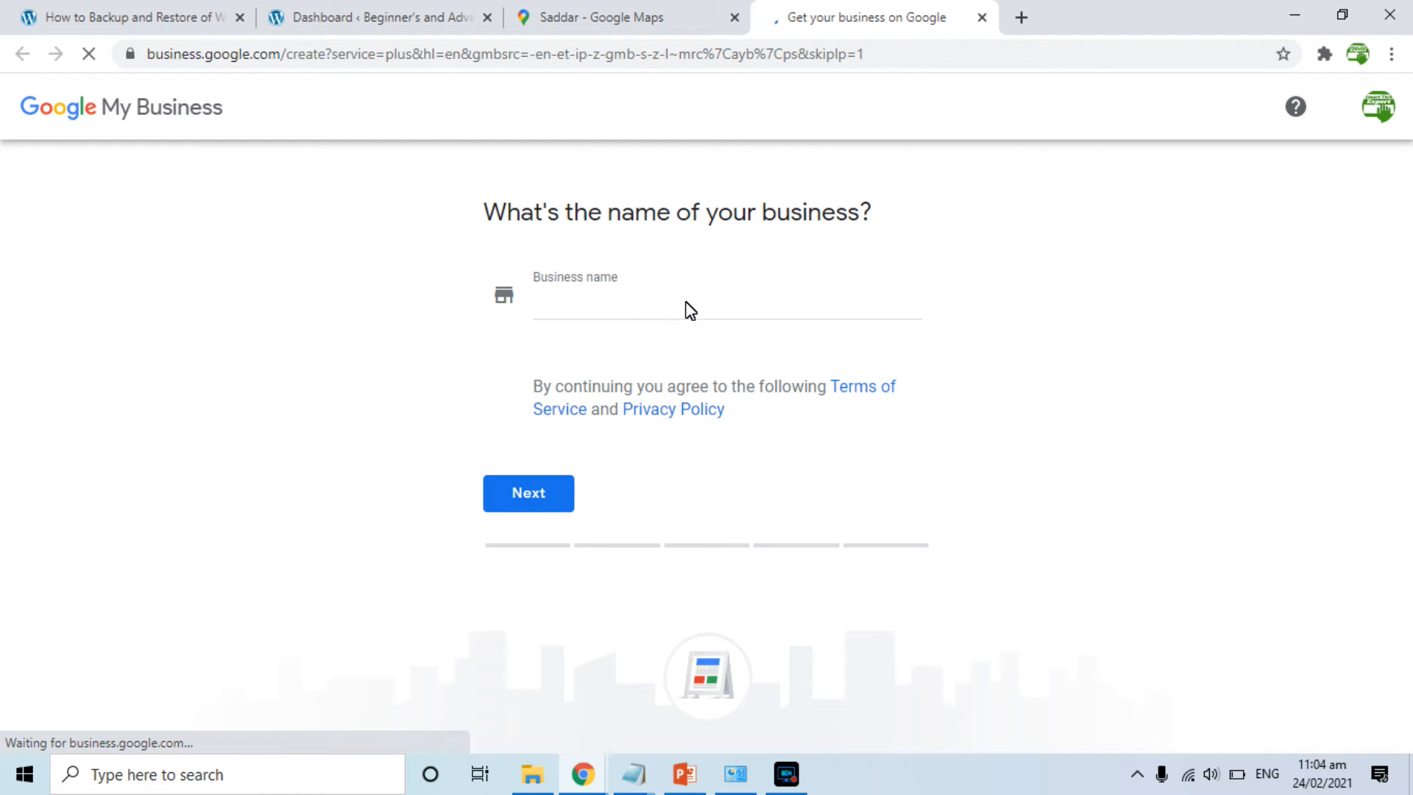
Name the business "Smart Tech Expert Office" and continue to the category question
{"action": "left_click", "coordinate": [686, 307]}
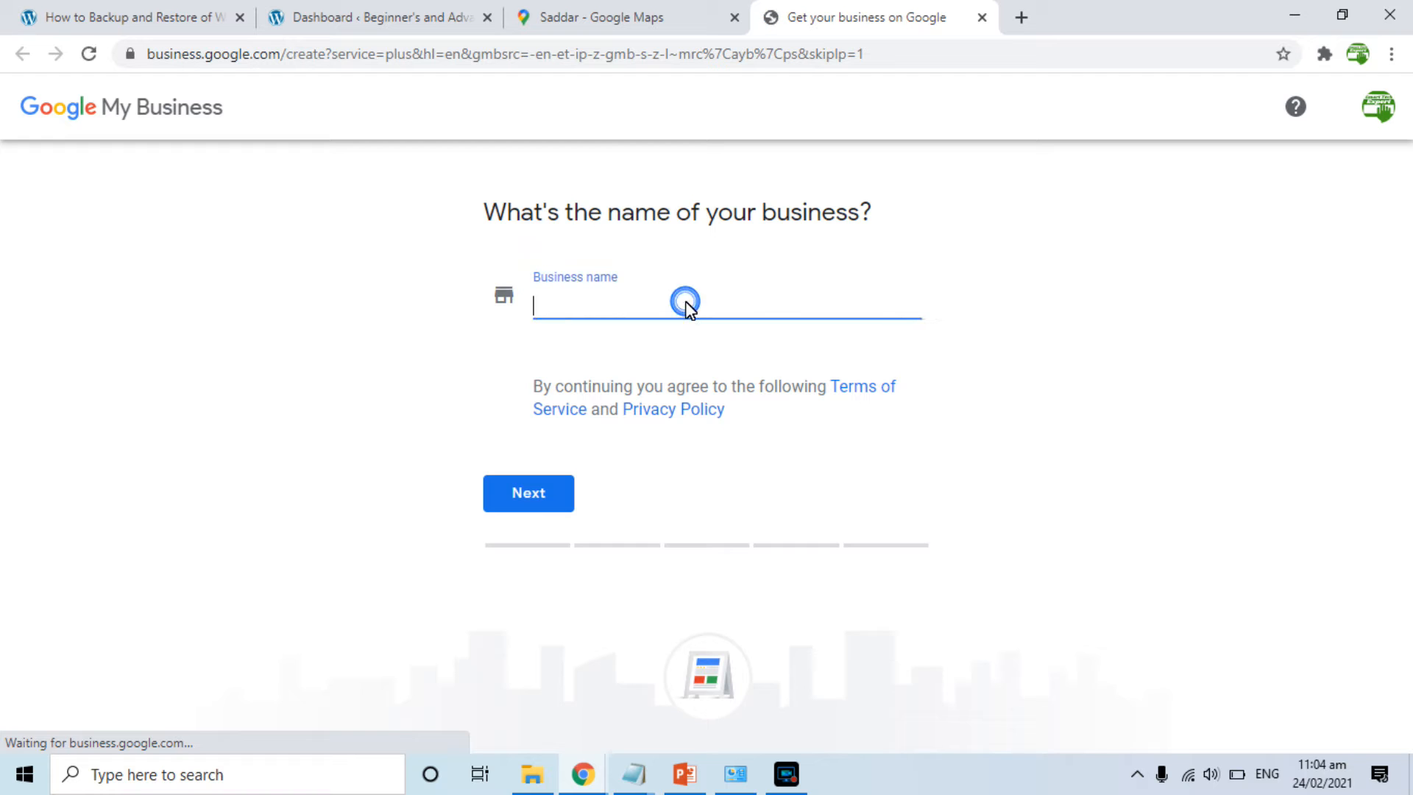
{"action": "type", "text": "SMart"}
{"action": "key", "text": "BackSpace"}
{"action": "key", "text": "BackSpace"}
{"action": "key", "text": "BackSpace"}
{"action": "key", "text": "BackSpace"}
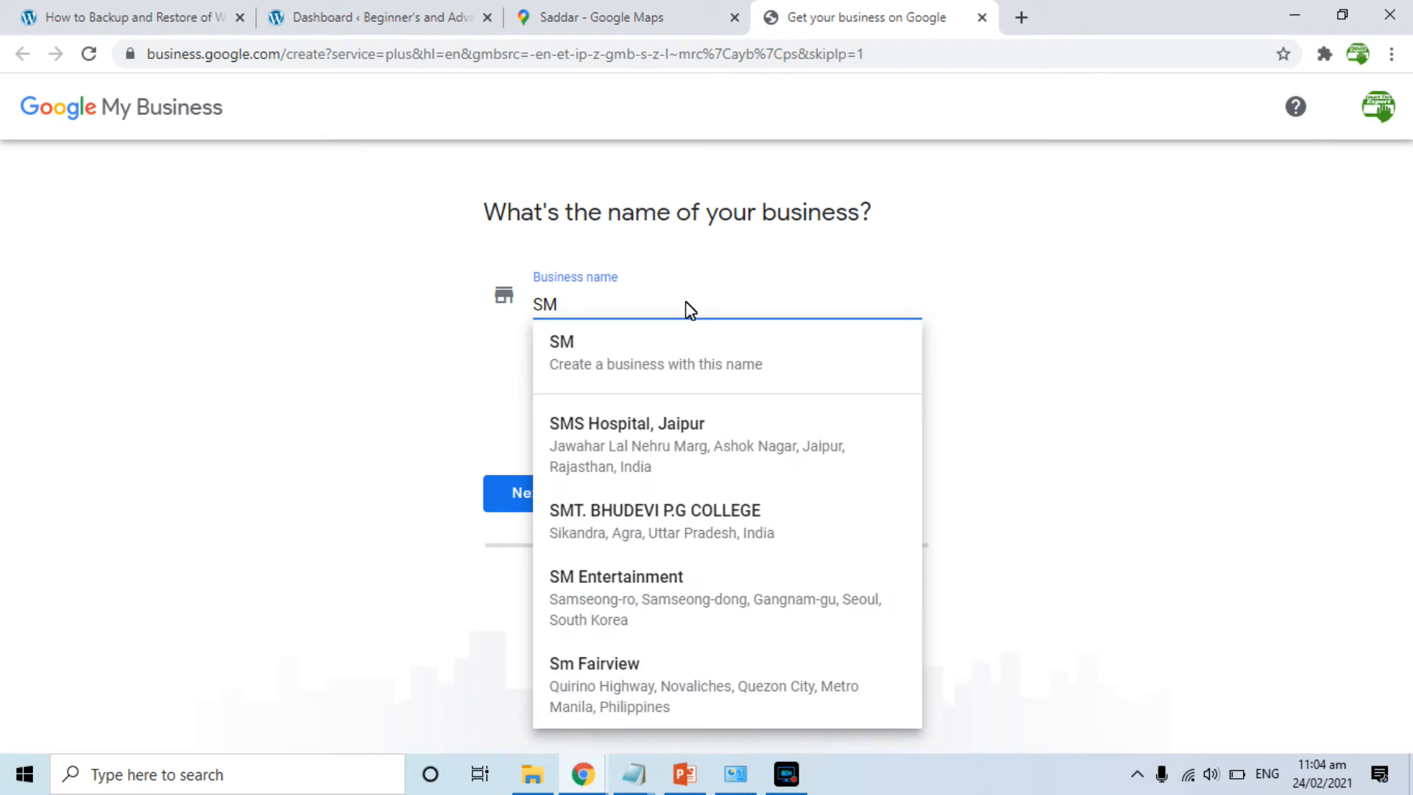
{"action": "type", "text": "mart Te"}
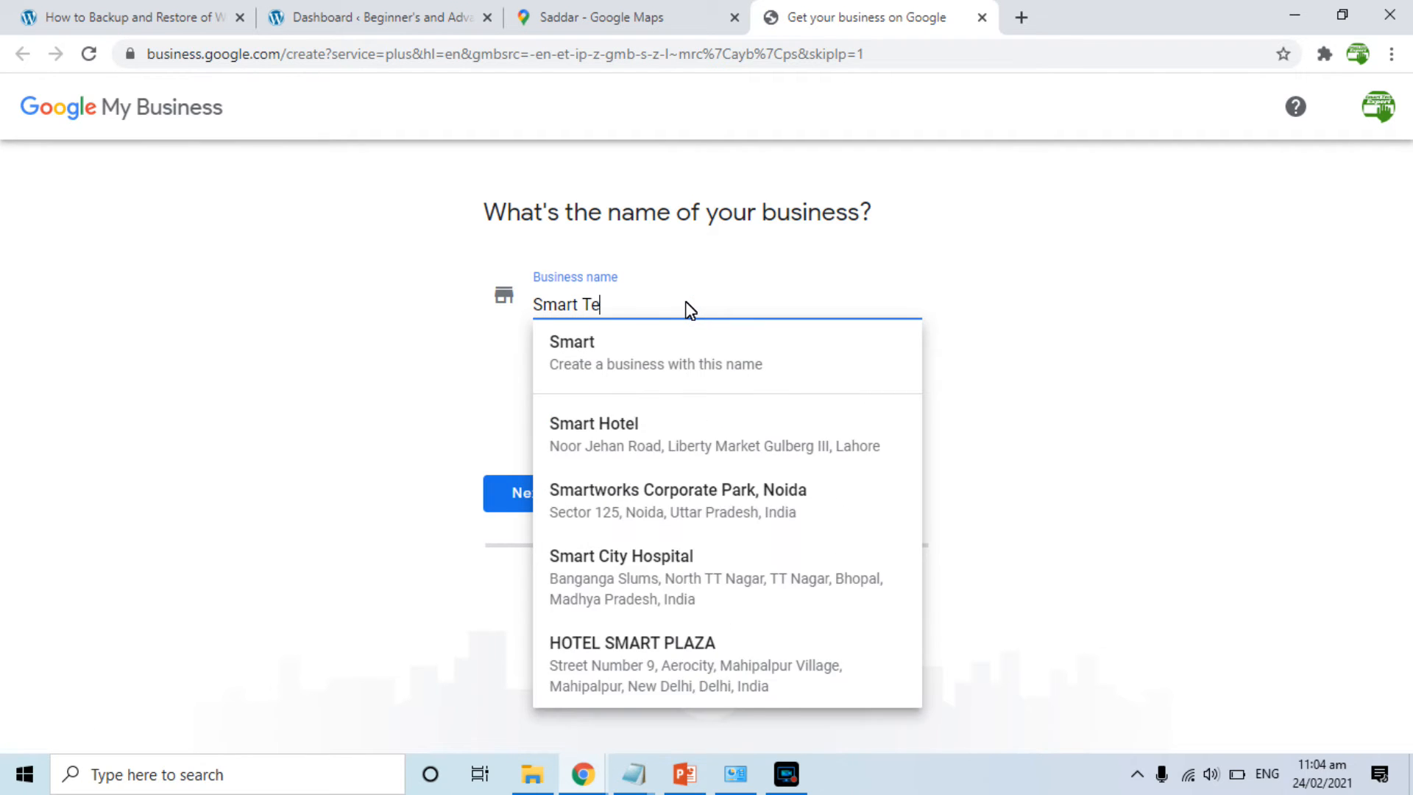
{"action": "type", "text": "xch "}
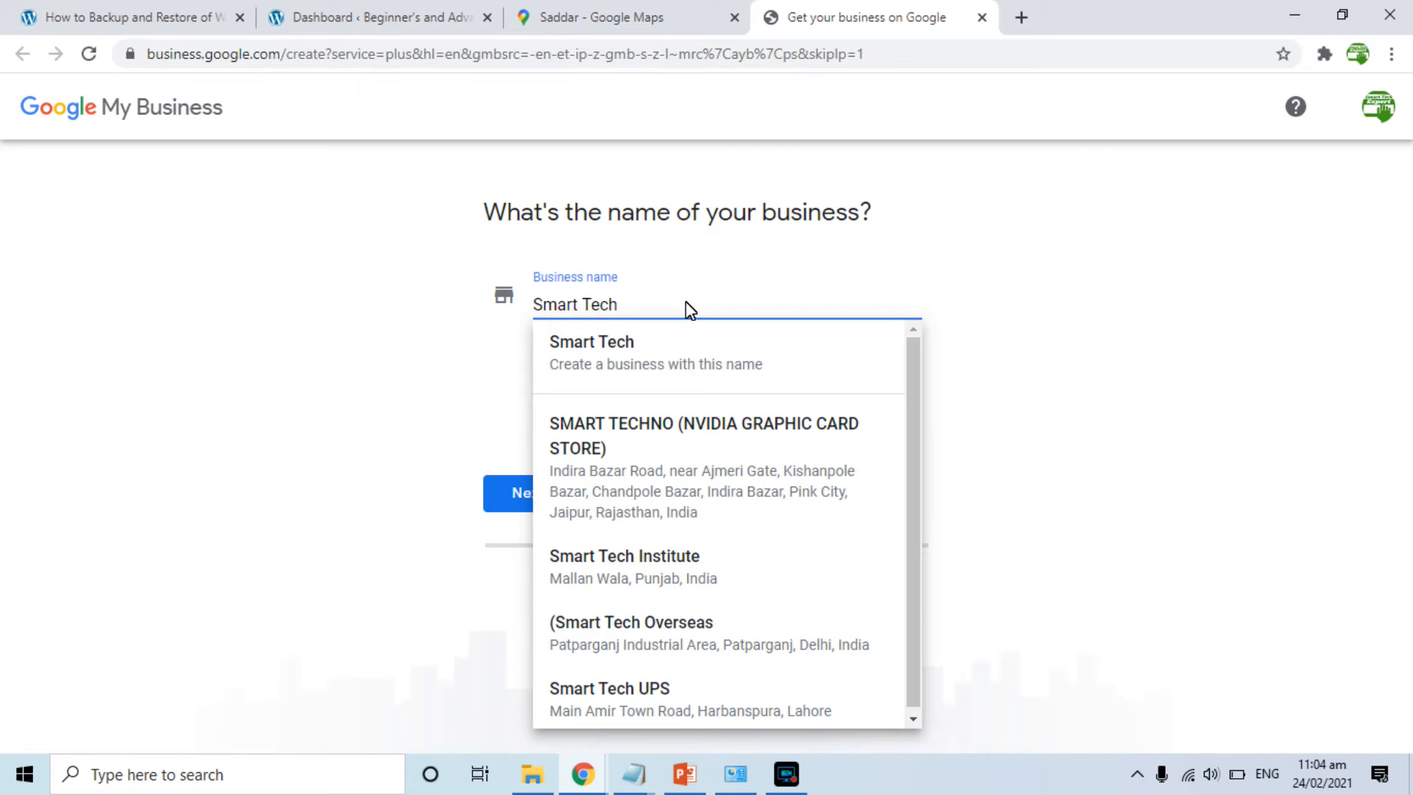
{"action": "type", "text": "Expert Of"}
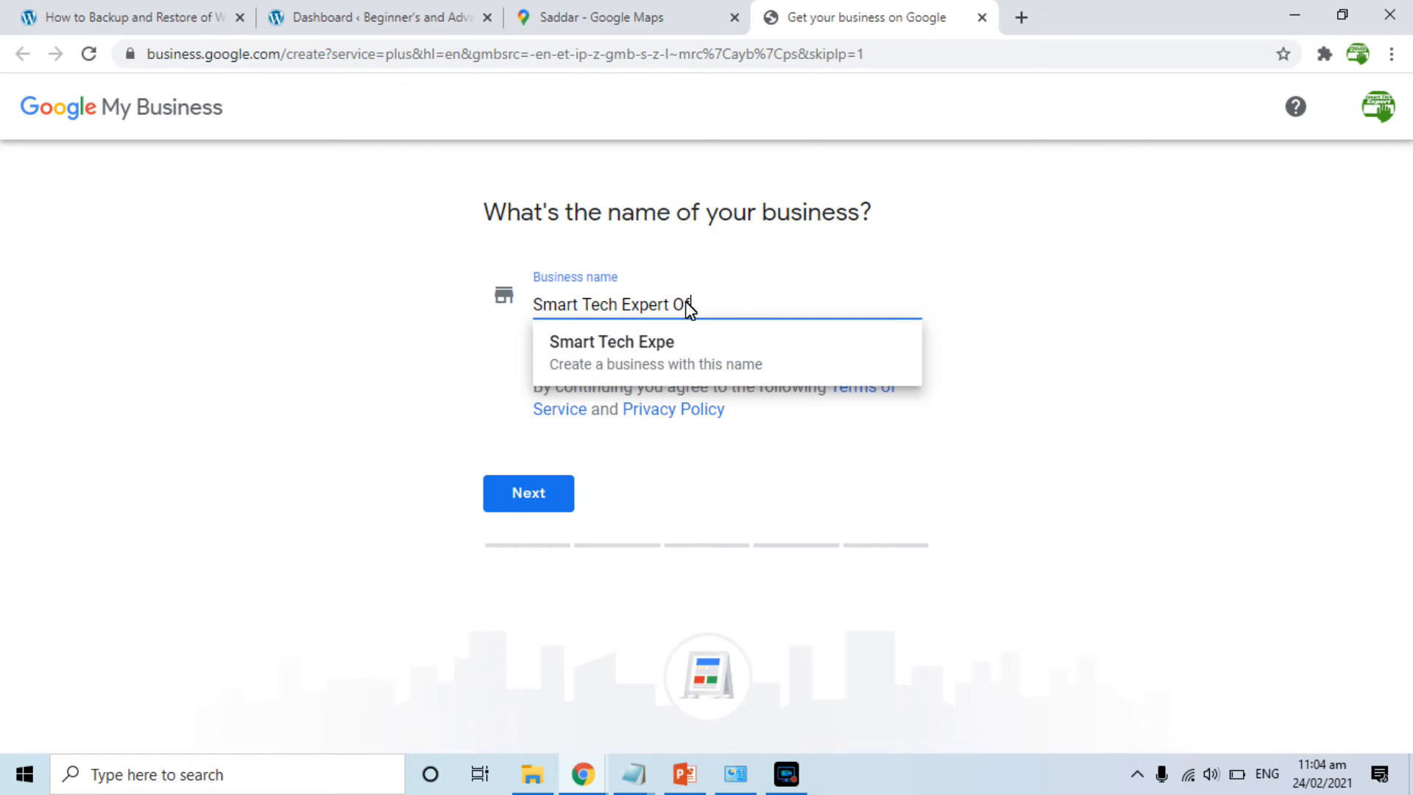
{"action": "type", "text": "fice"}
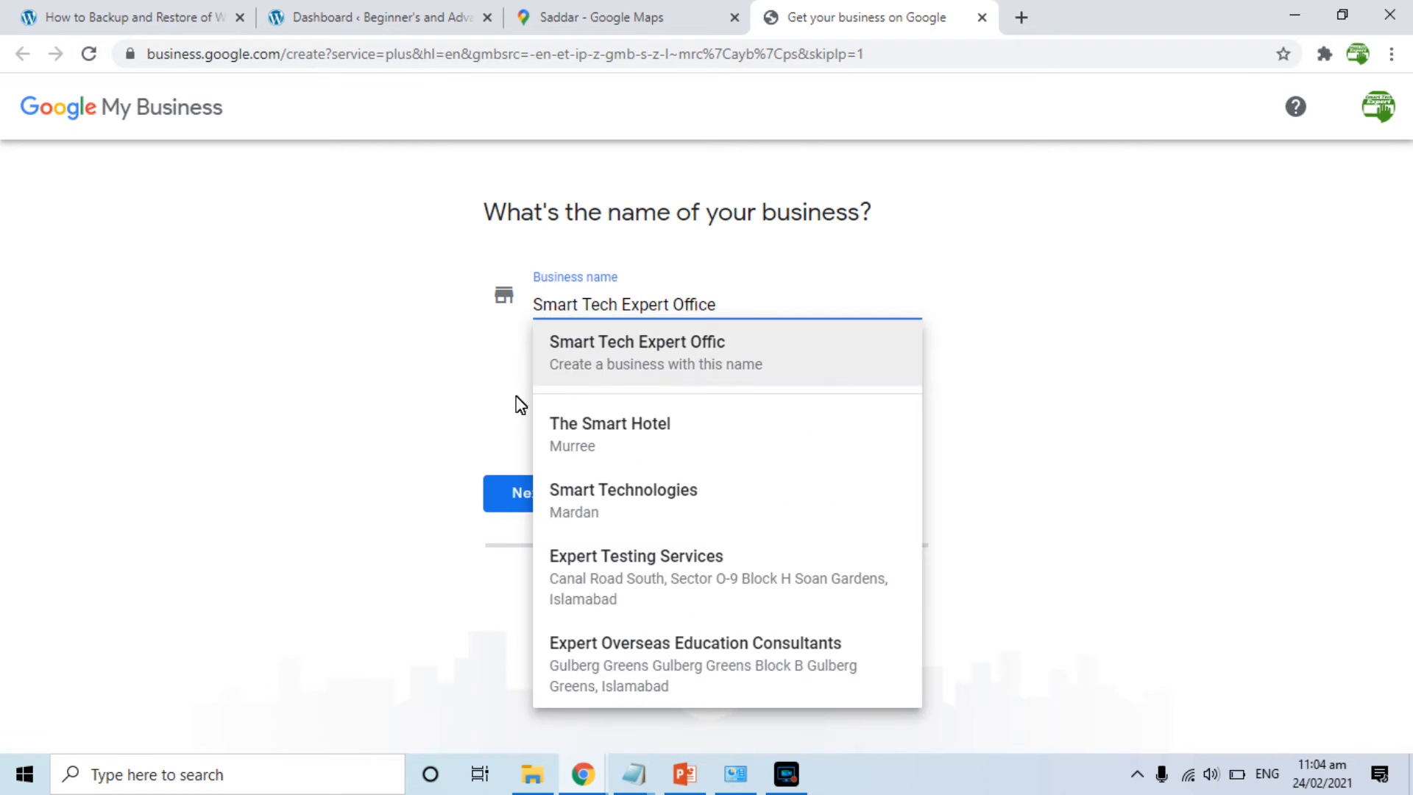
{"action": "left_click", "coordinate": [504, 501]}
{"action": "left_click", "coordinate": [502, 495]}
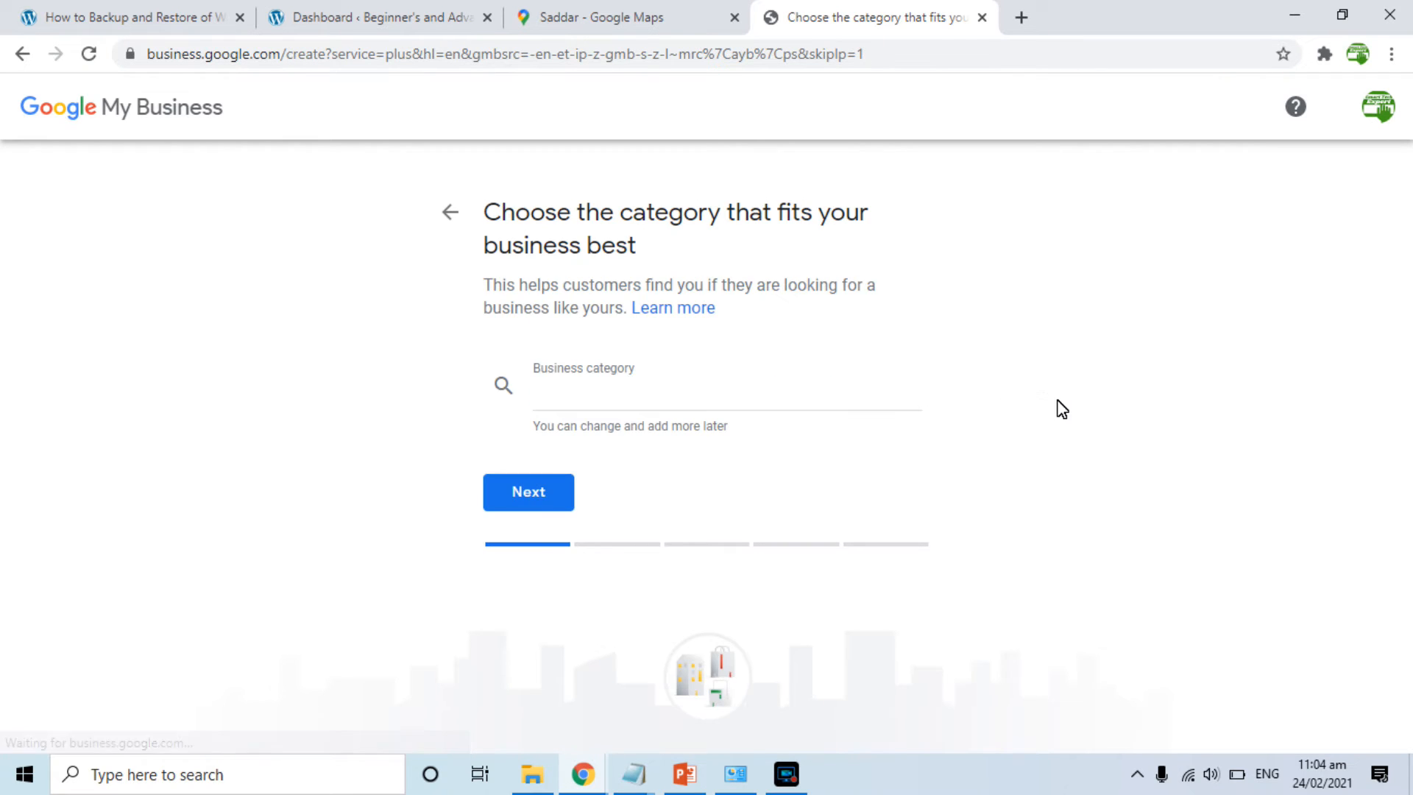
Set the business category to Technology park and answer Yes to adding a location customers can visit
{"action": "left_click", "coordinate": [714, 398]}
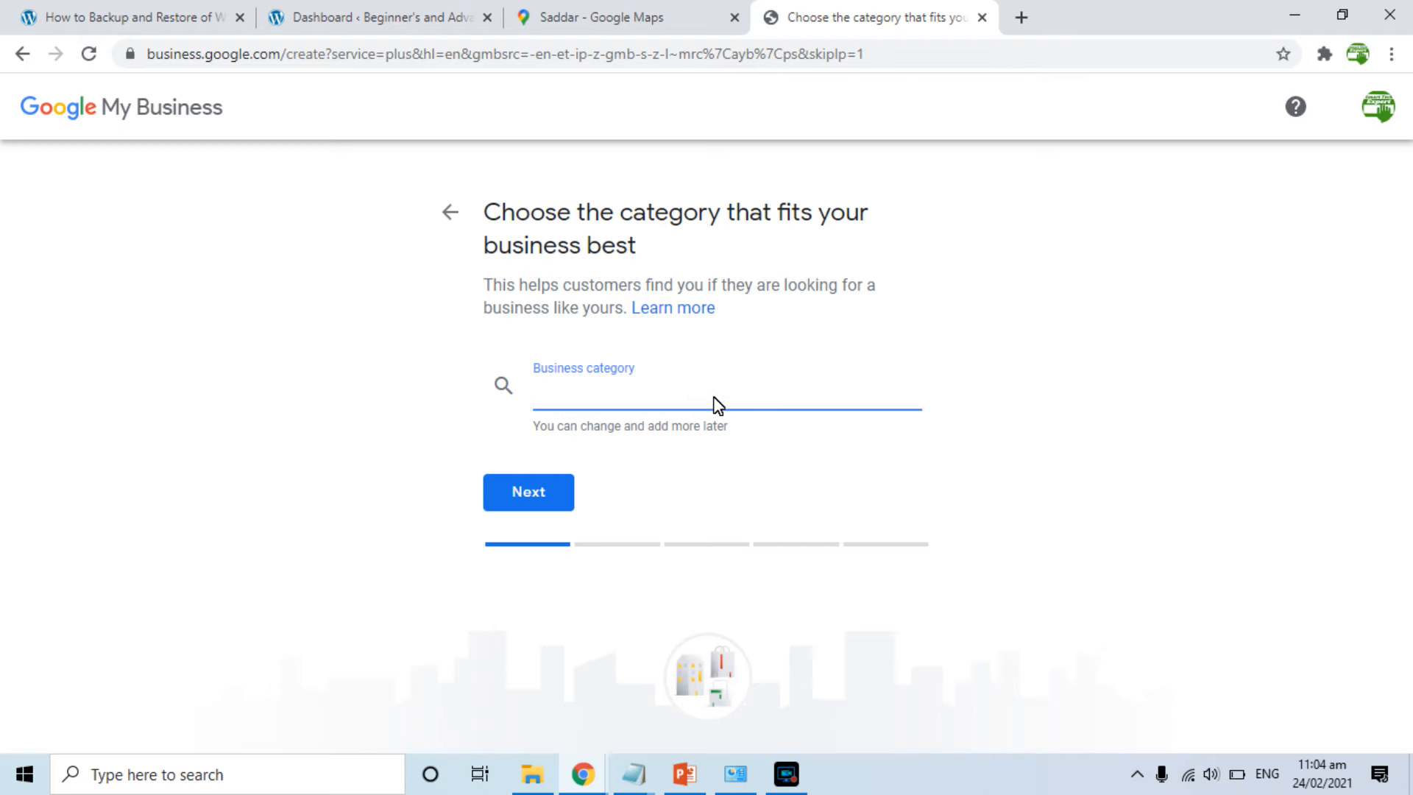
{"action": "type", "text": "Tech"}
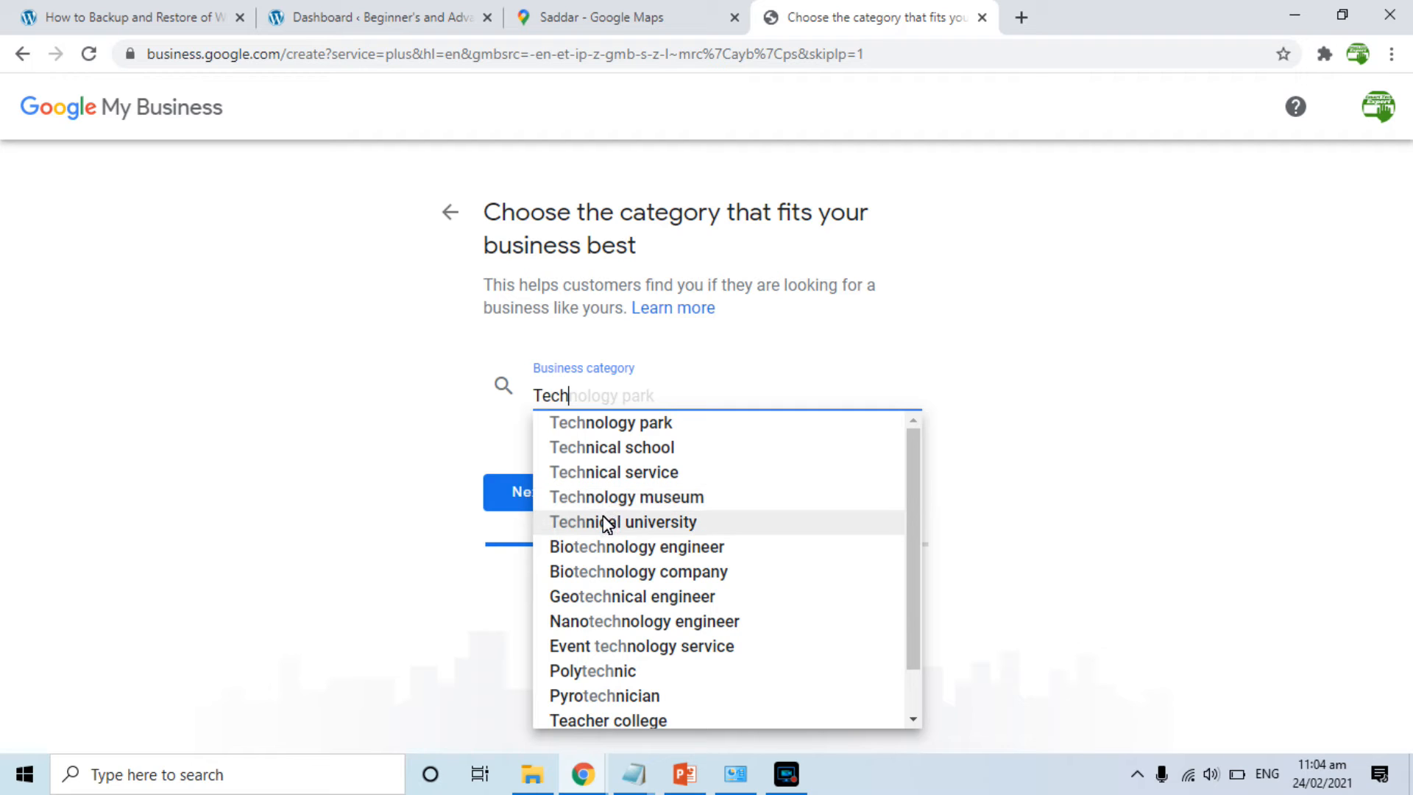
{"action": "type", "text": "m"}
{"action": "key", "text": "BackSpace"}
{"action": "type", "text": "nology"}
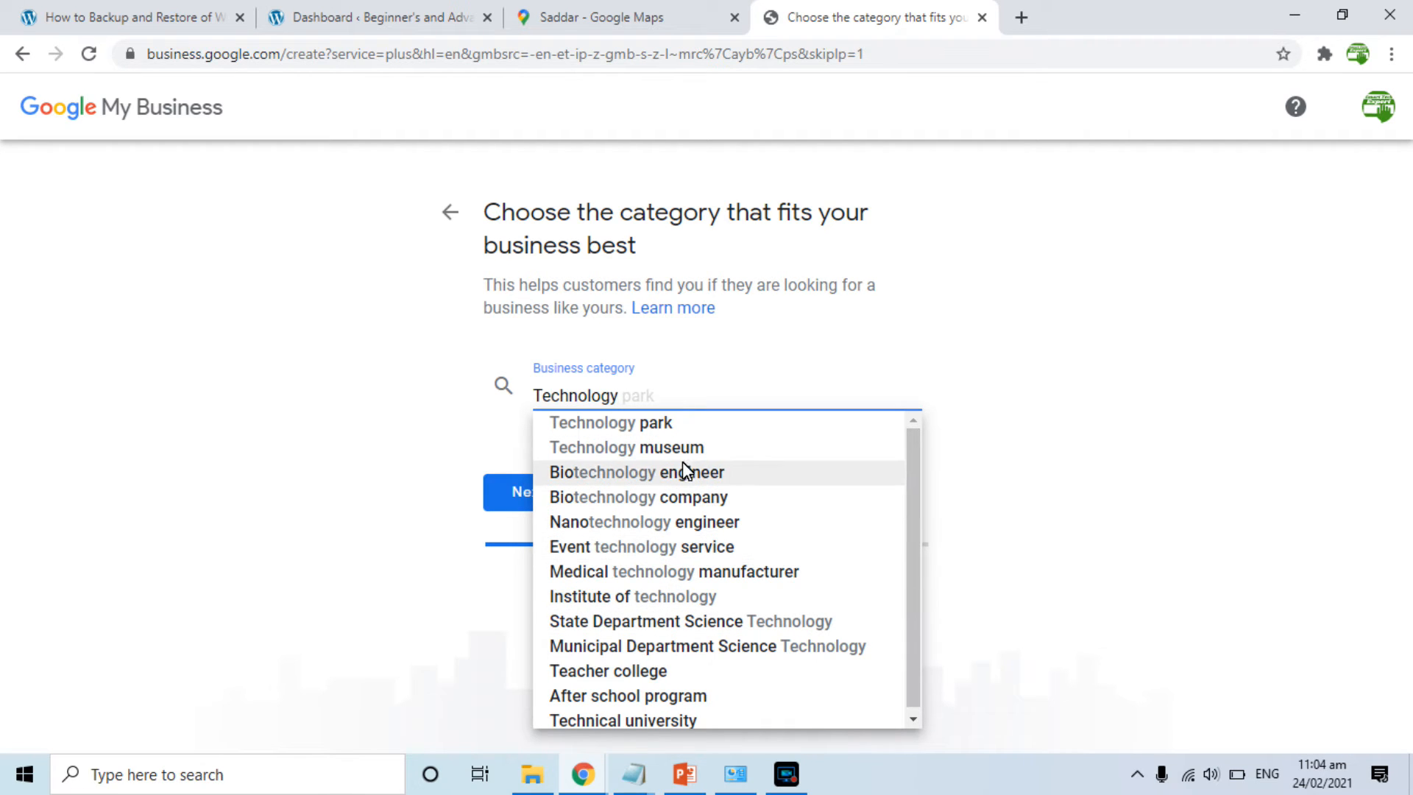
{"action": "left_click", "coordinate": [655, 427]}
{"action": "left_click", "coordinate": [514, 506]}
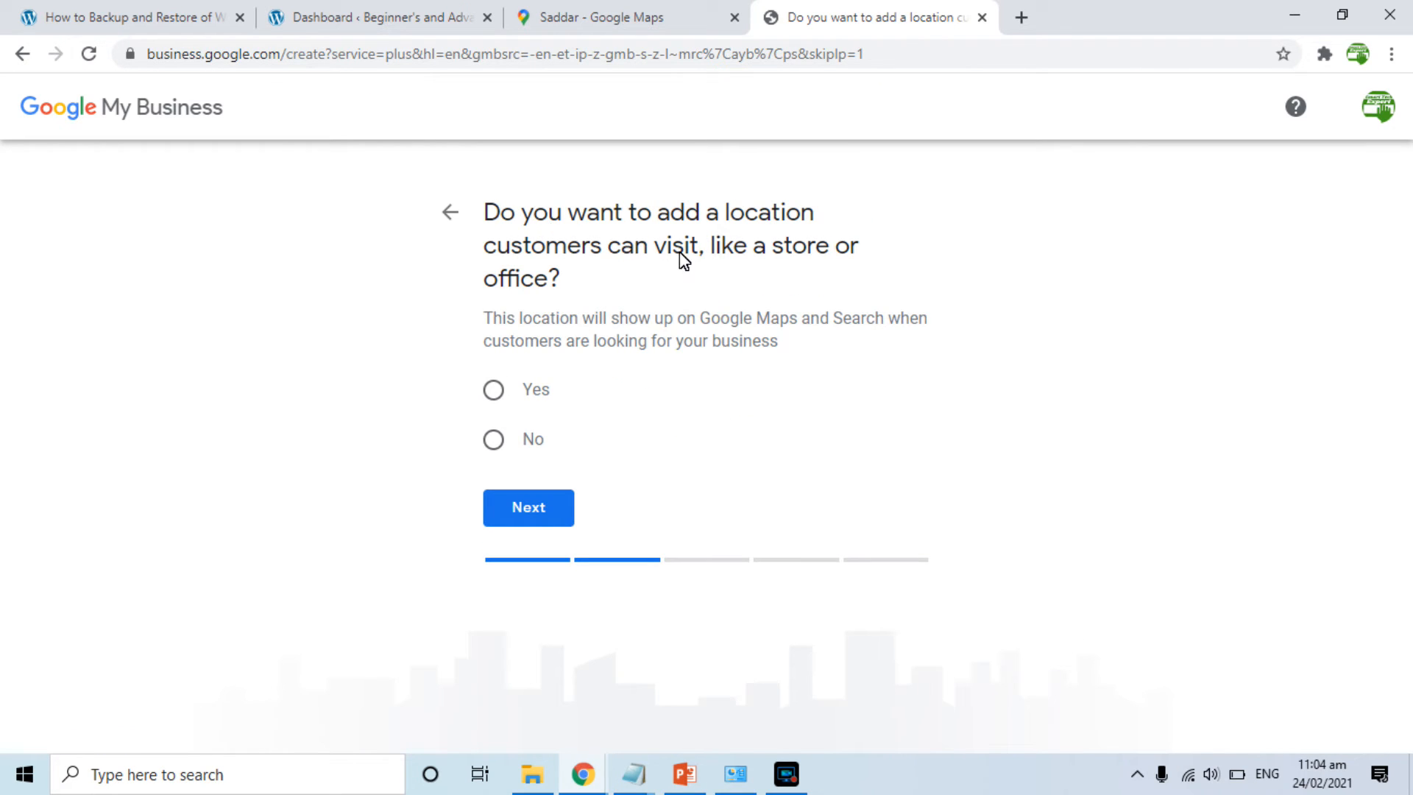
{"action": "left_click", "coordinate": [496, 393]}
{"action": "left_click", "coordinate": [522, 512]}
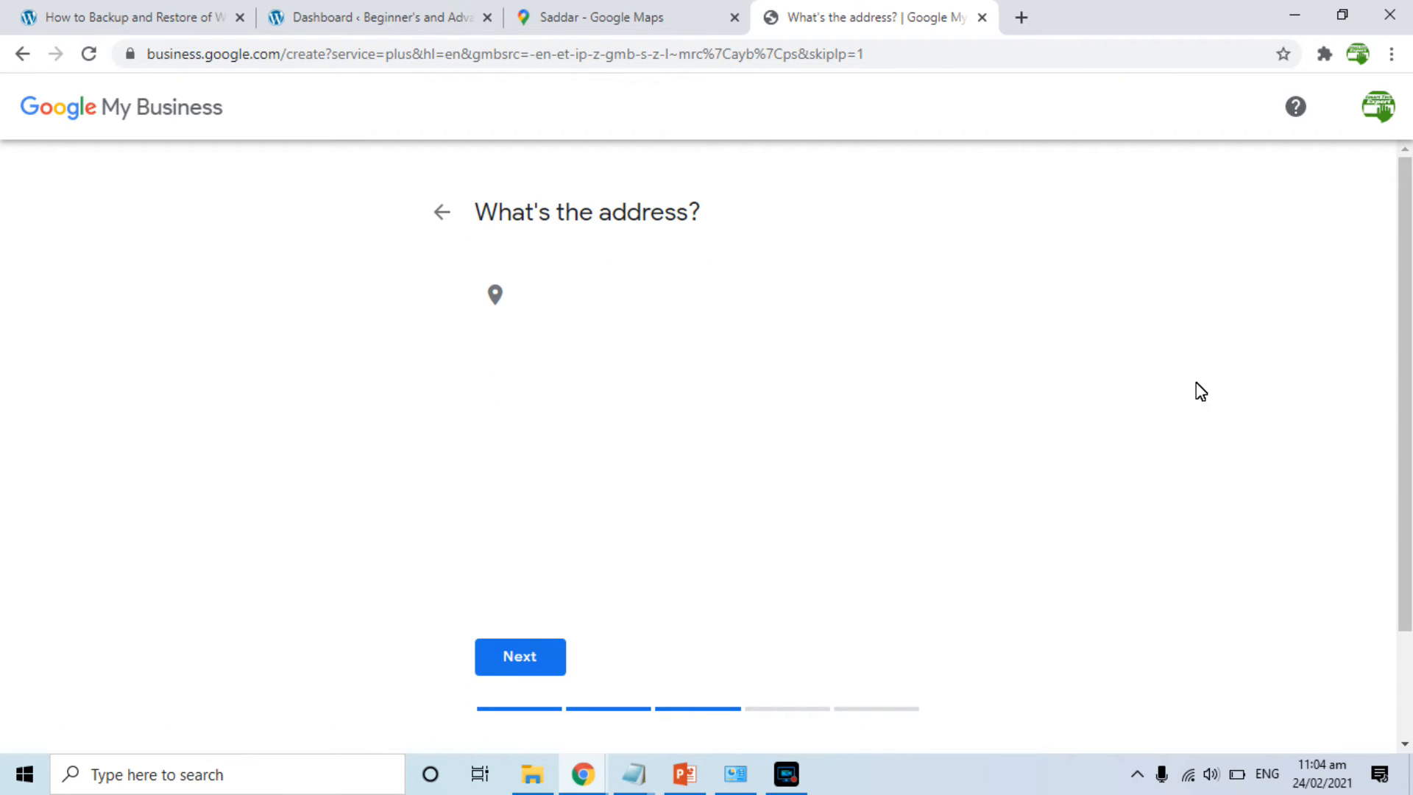
Fill in the business's street address, city and postal code for Pakistan, and continue to the map location
{"action": "left_click_drag", "start_coordinate": [1400, 325], "coordinate": [1400, 355]}
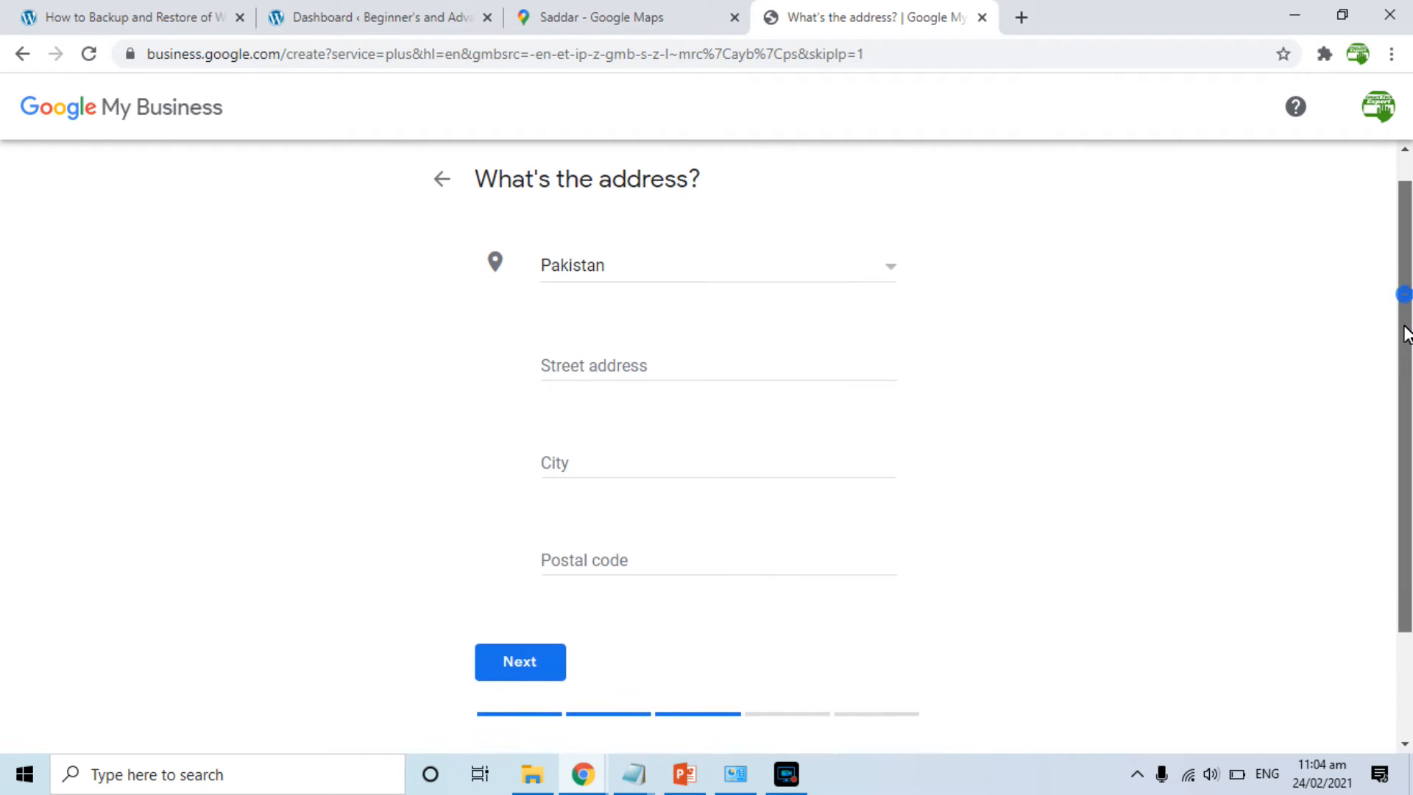
{"action": "left_click", "coordinate": [778, 370]}
{"action": "type", "text": "Saddar Rawalpindi"}
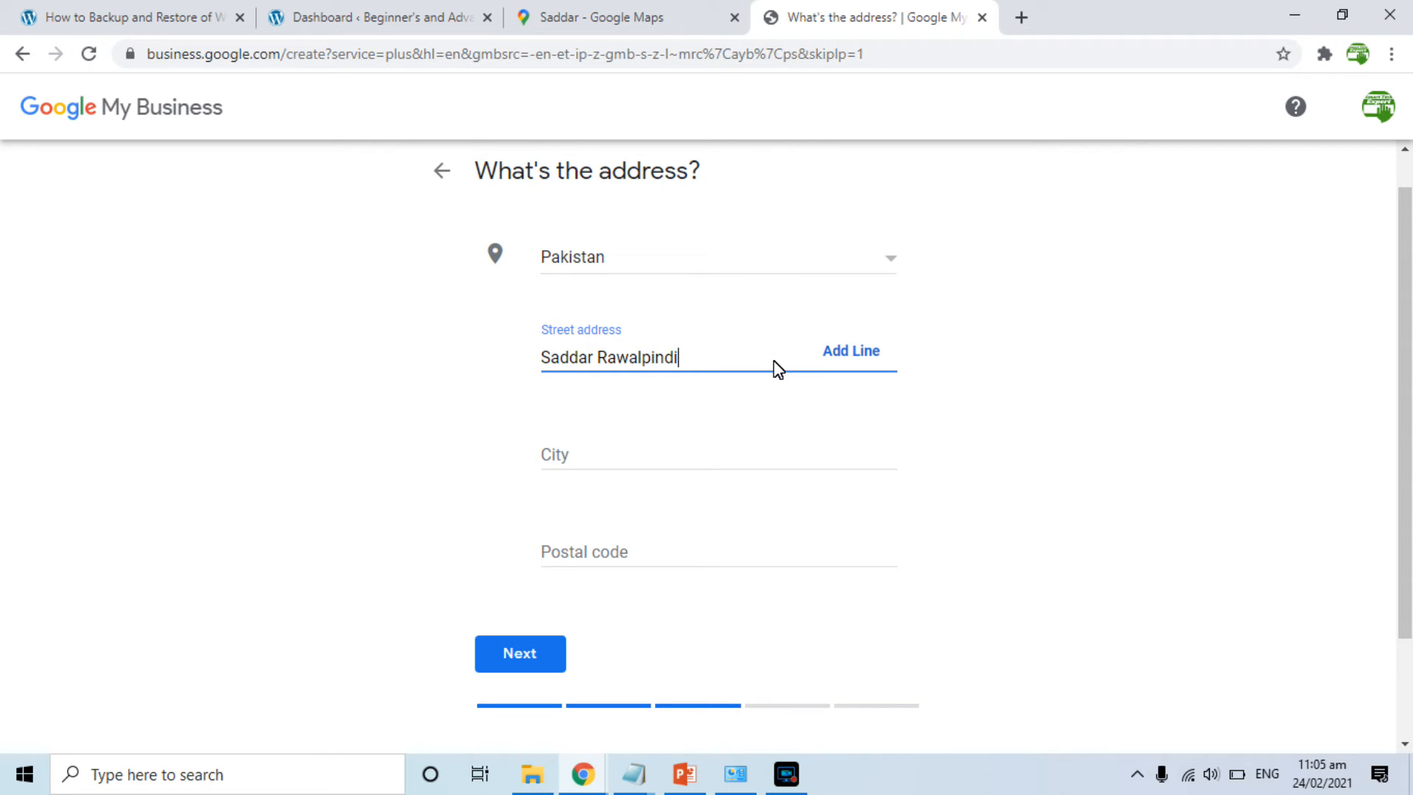
{"action": "key", "text": "Tab"}
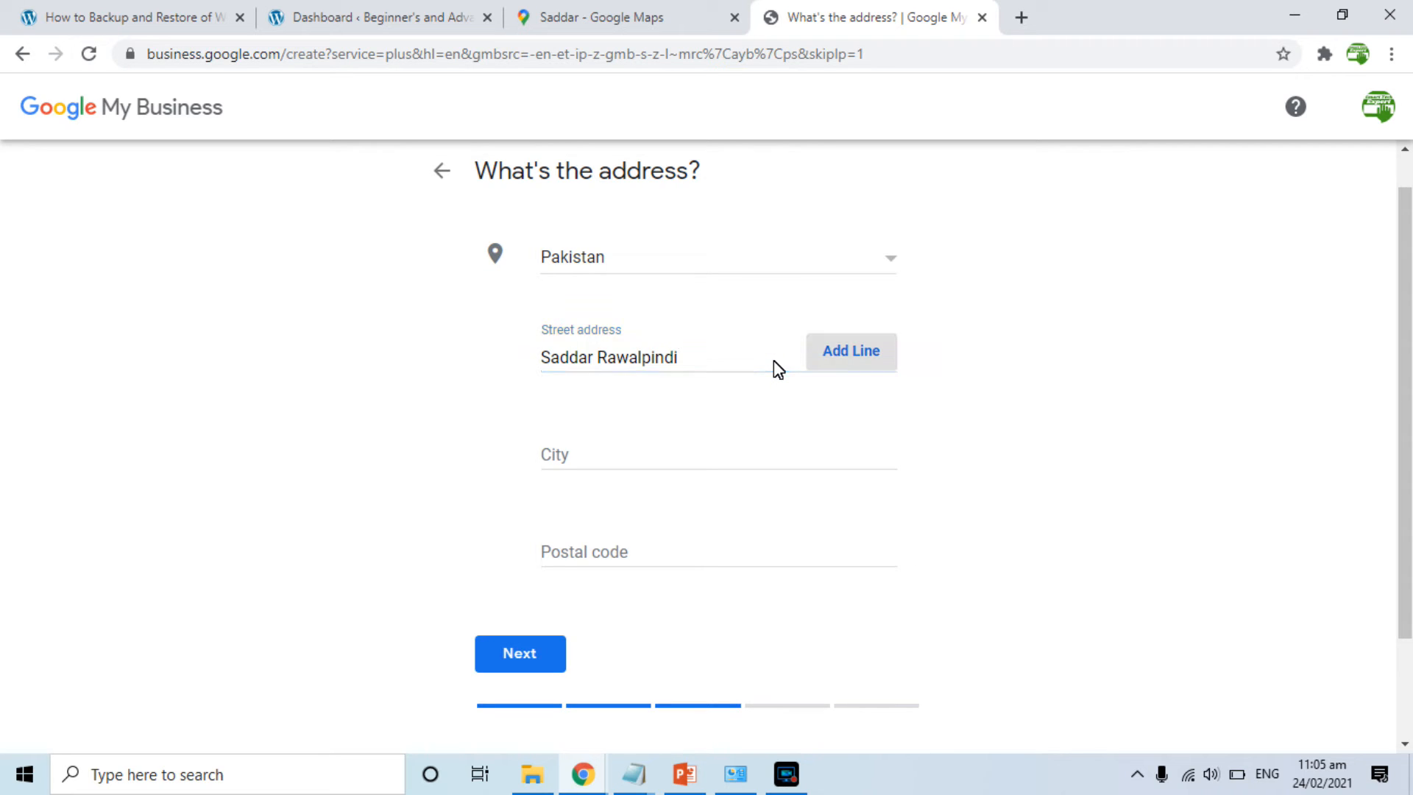
{"action": "left_click", "coordinate": [637, 468]}
{"action": "type", "text": "Rawalpindi"}
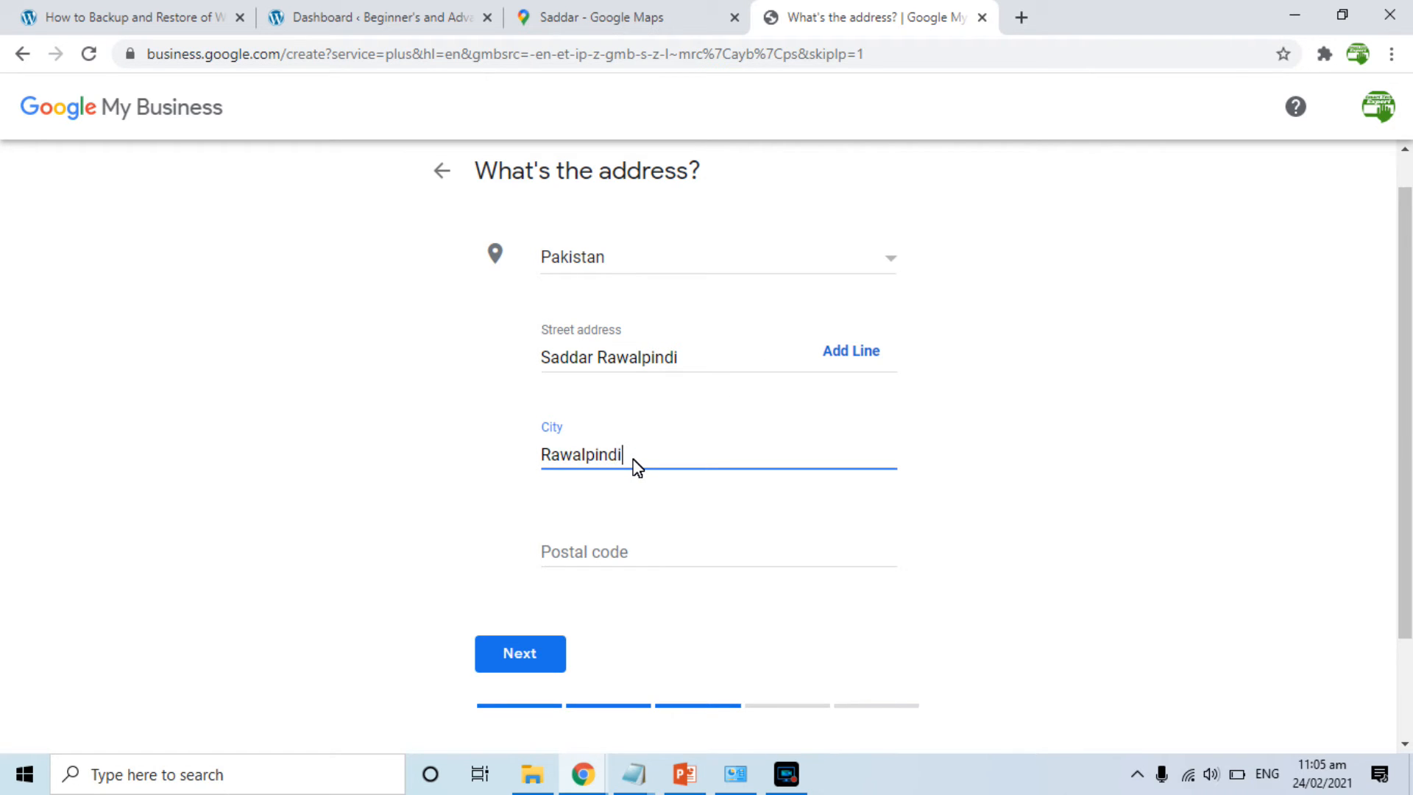
{"action": "key", "text": "Tab"}
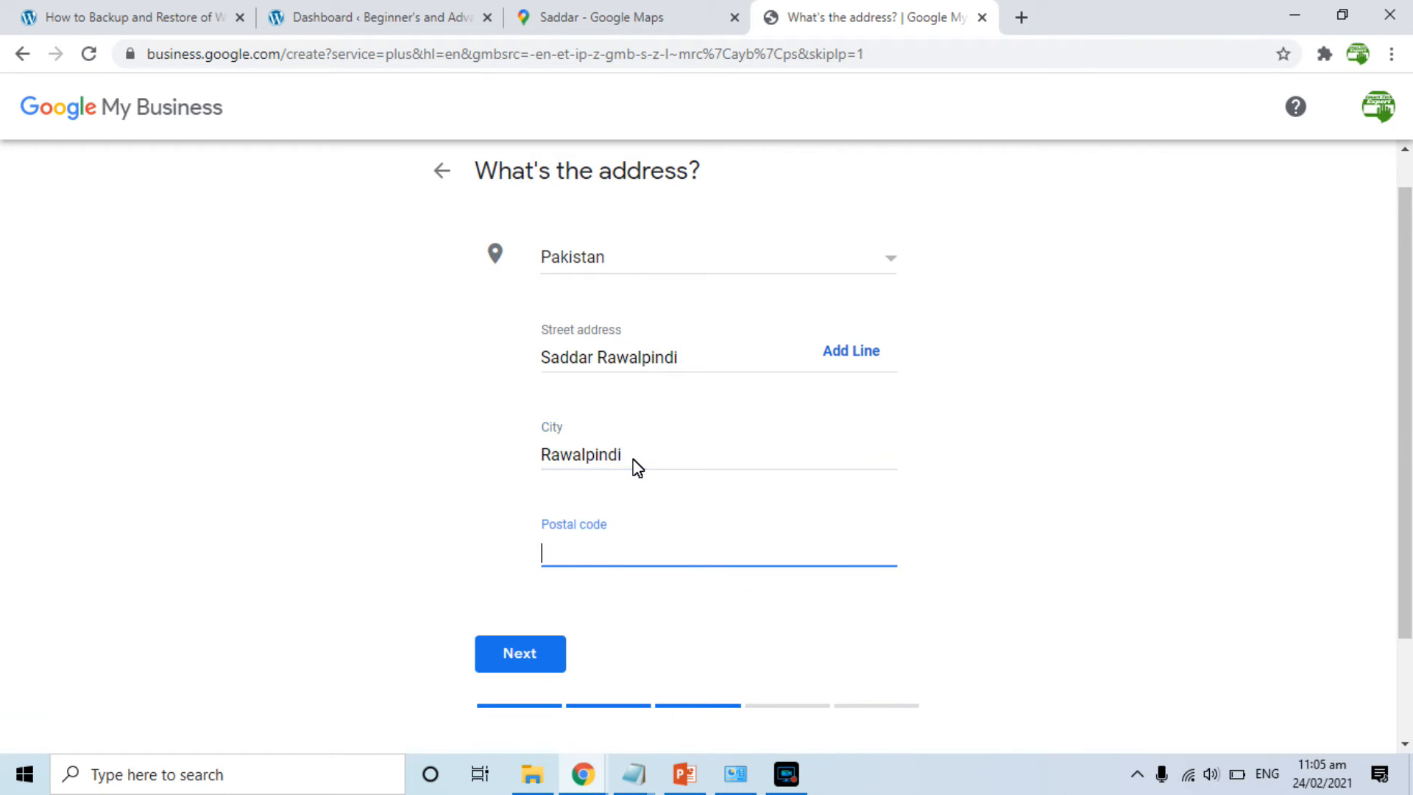
{"action": "type", "text": "44000"}
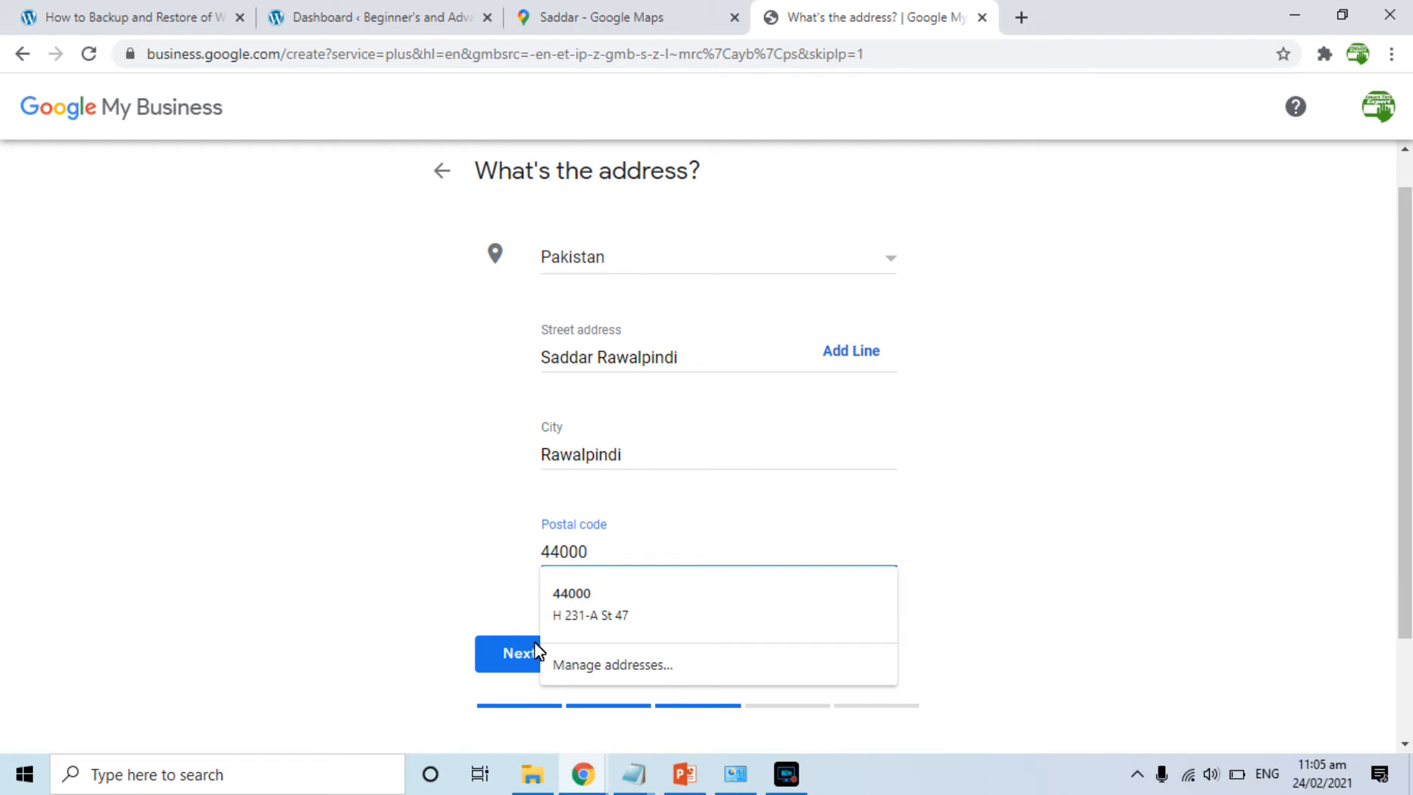
{"action": "left_click", "coordinate": [528, 649]}
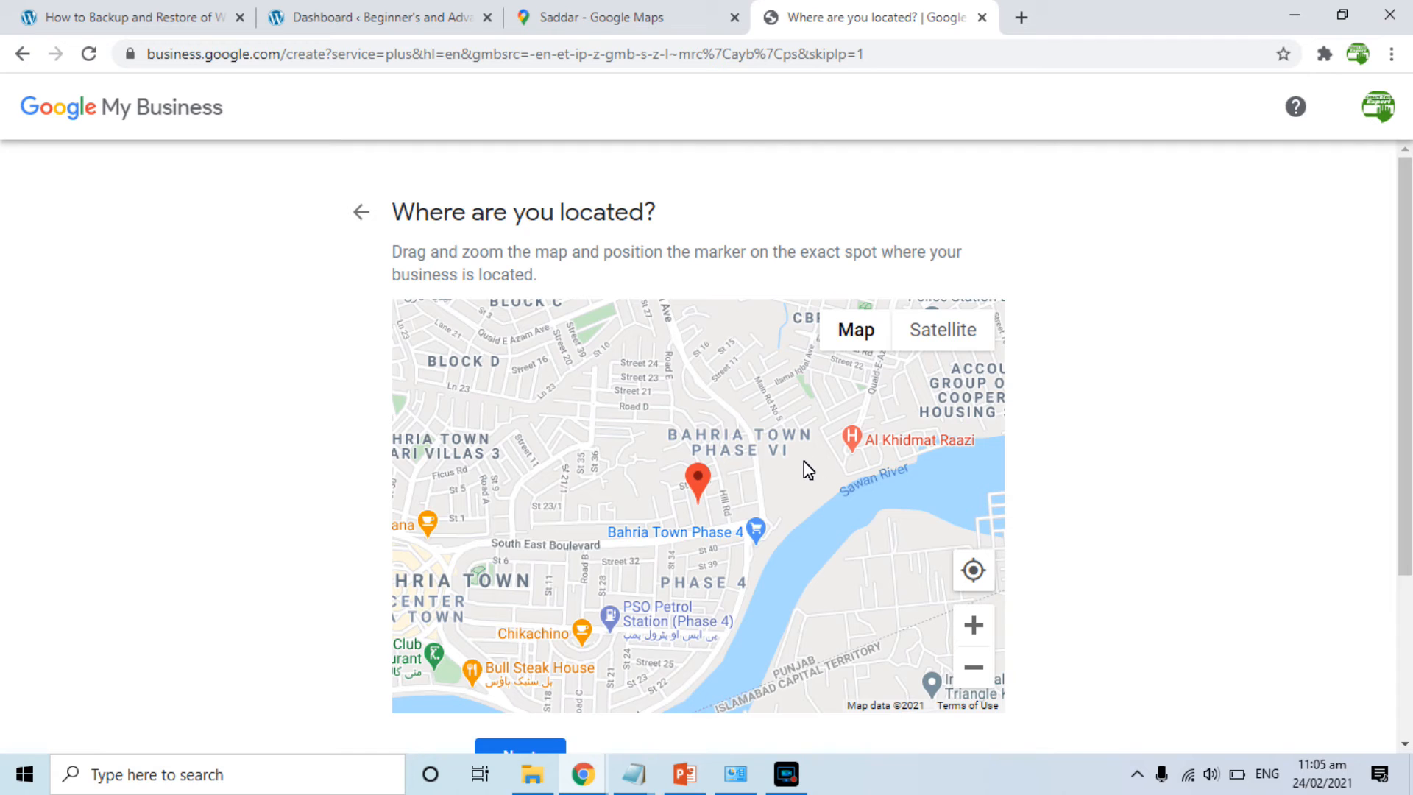
Accept the marker's position on the map and answer Yes to also serving customers outside the location
{"action": "left_click_drag", "start_coordinate": [1405, 345], "coordinate": [1405, 441]}
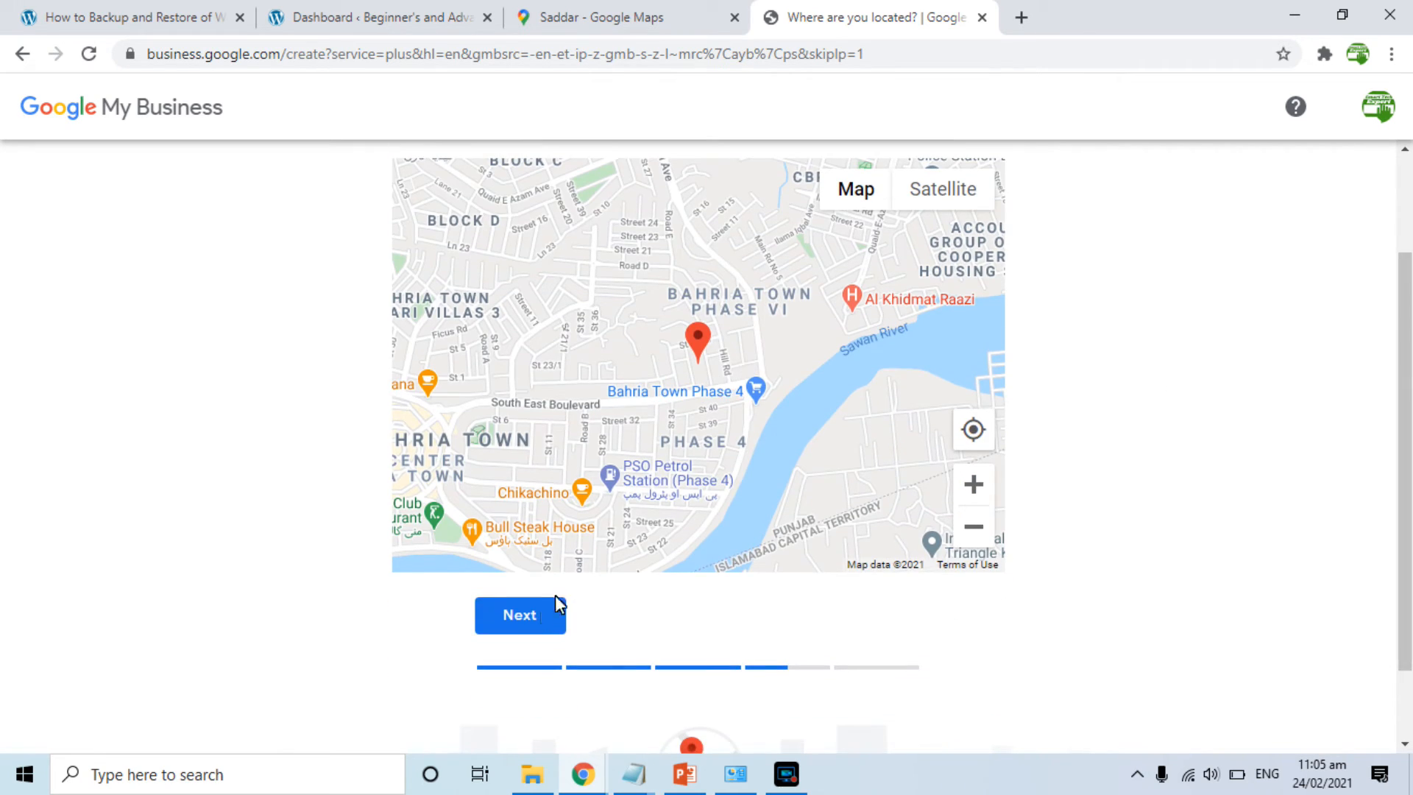
{"action": "left_click", "coordinate": [534, 615]}
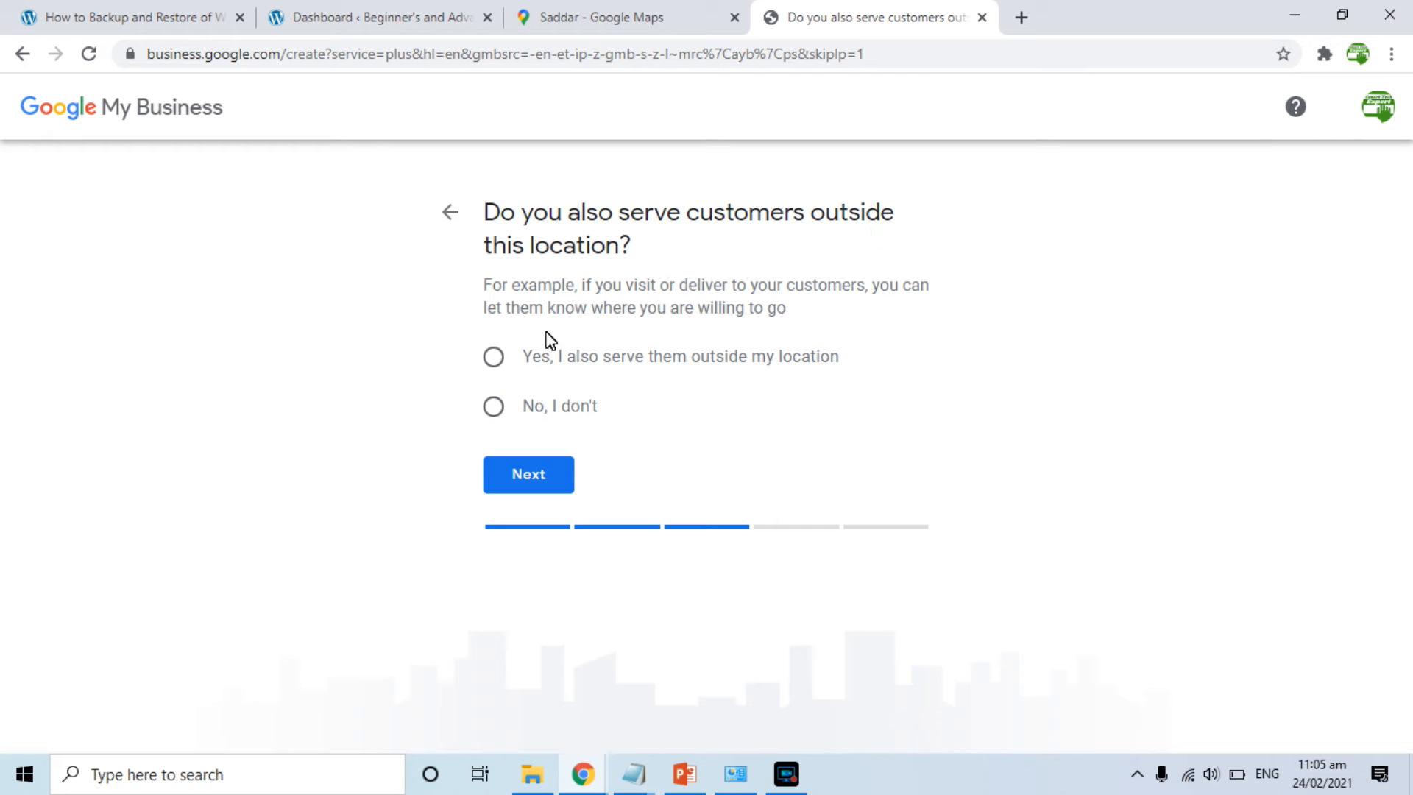
{"action": "left_click", "coordinate": [495, 359]}
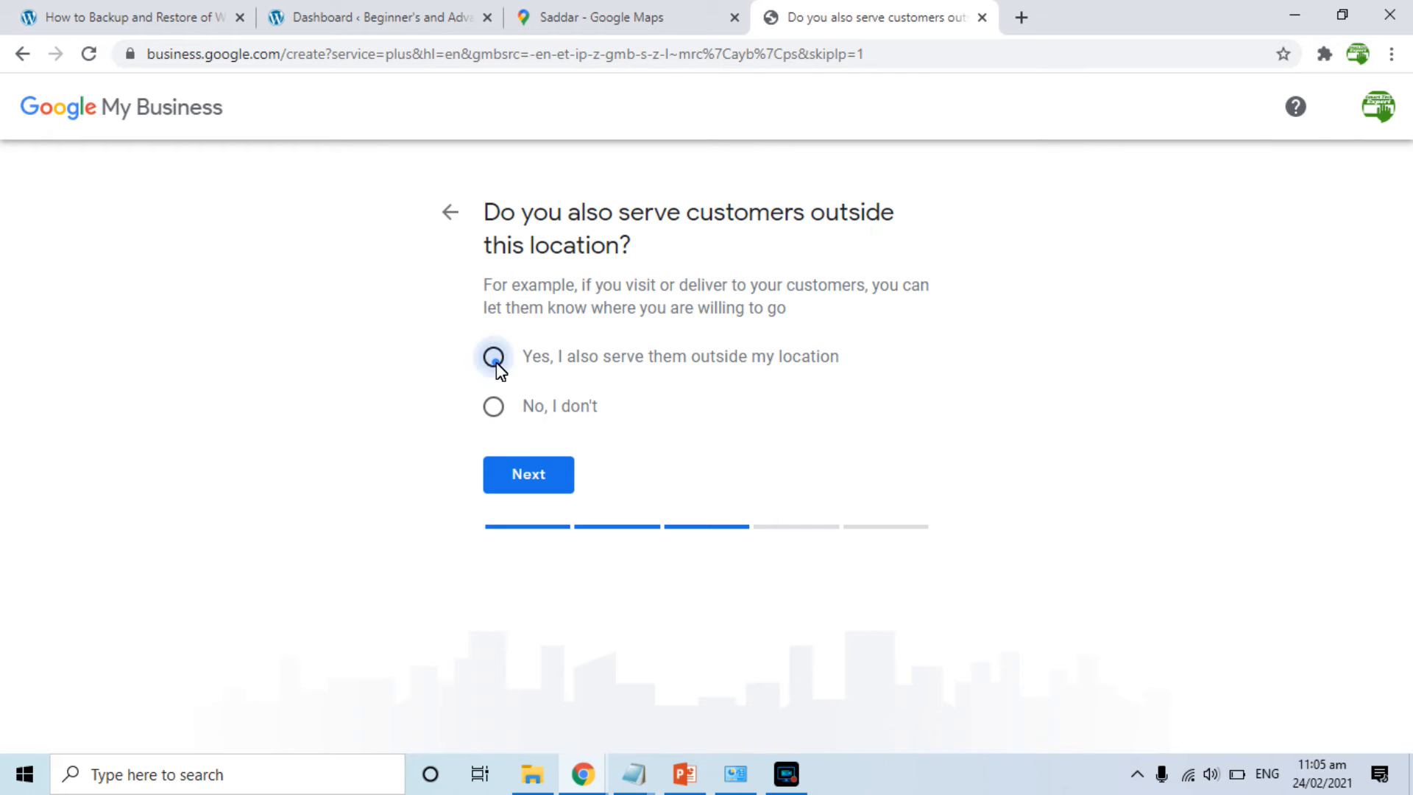
{"action": "left_click", "coordinate": [521, 475]}
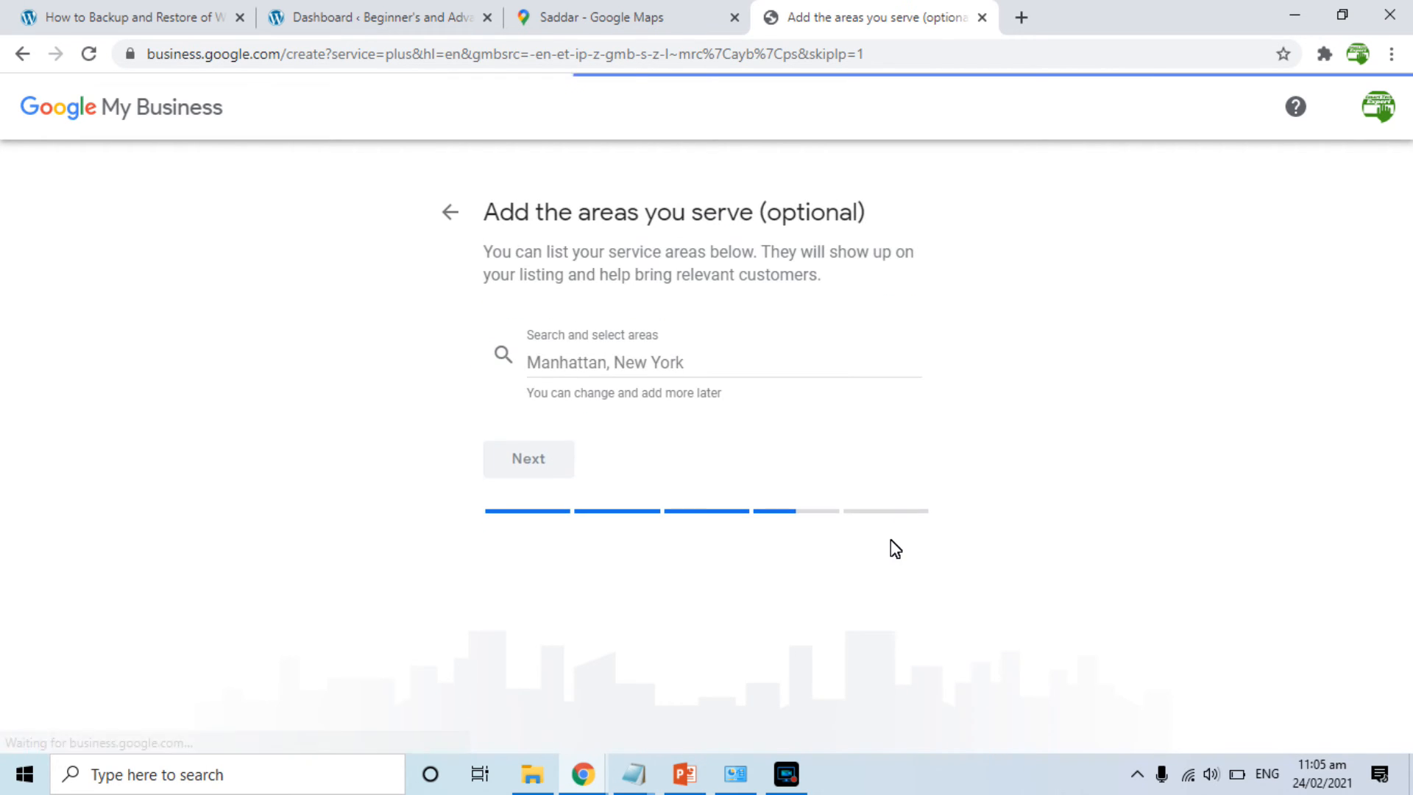
Skip the optional service areas and continue past the contact details without a phone number or website URL
{"action": "left_click", "coordinate": [539, 449]}
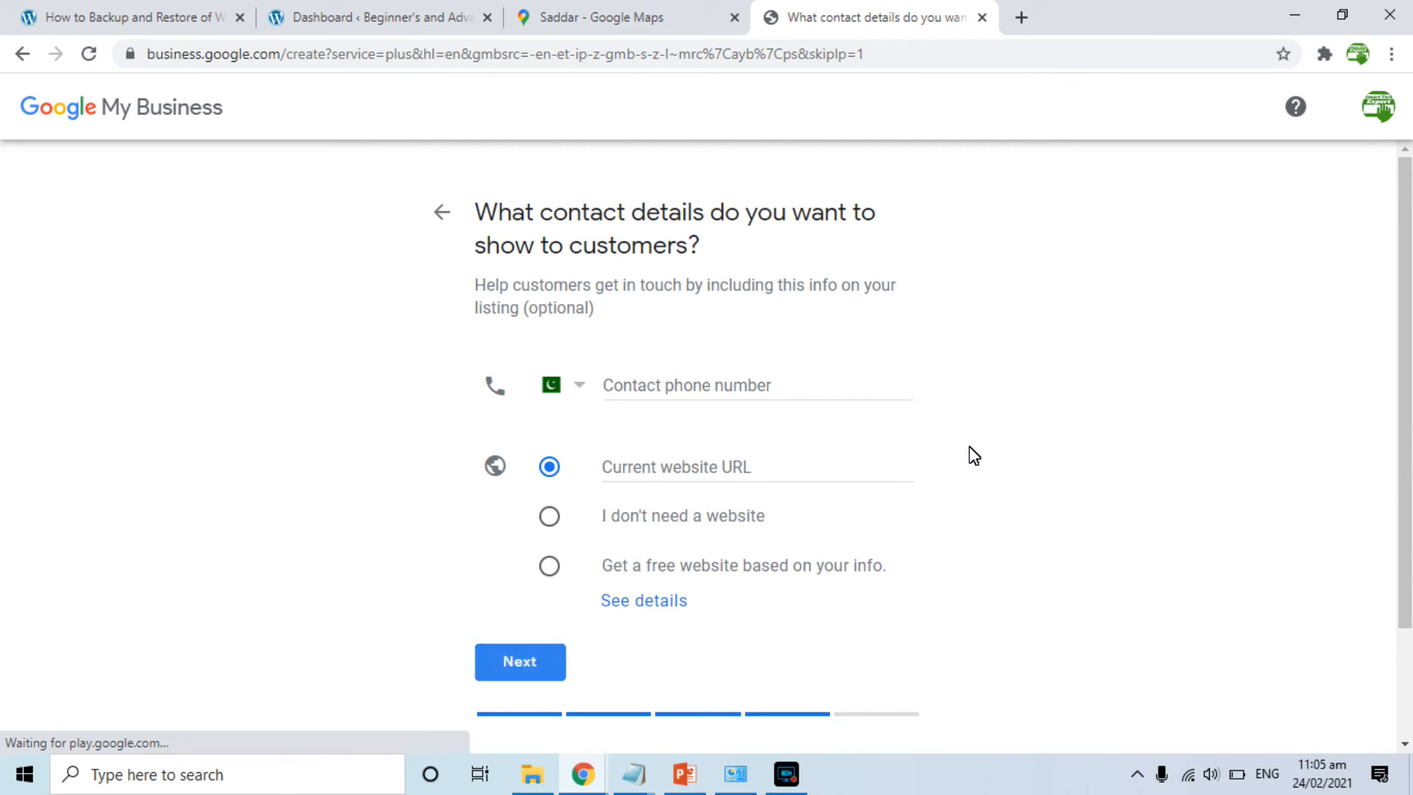
{"action": "left_click_drag", "start_coordinate": [1405, 342], "coordinate": [1405, 443]}
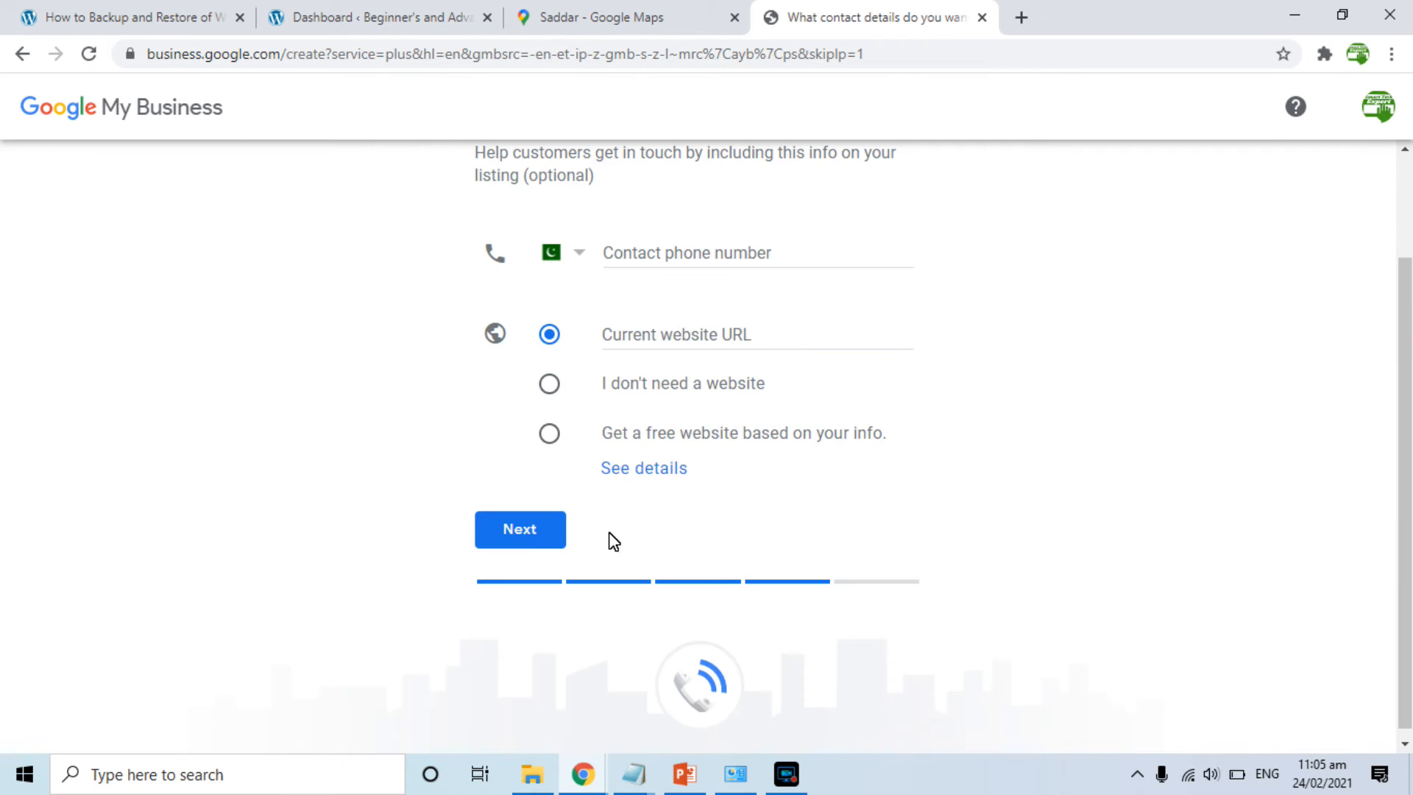
{"action": "left_click", "coordinate": [519, 530]}
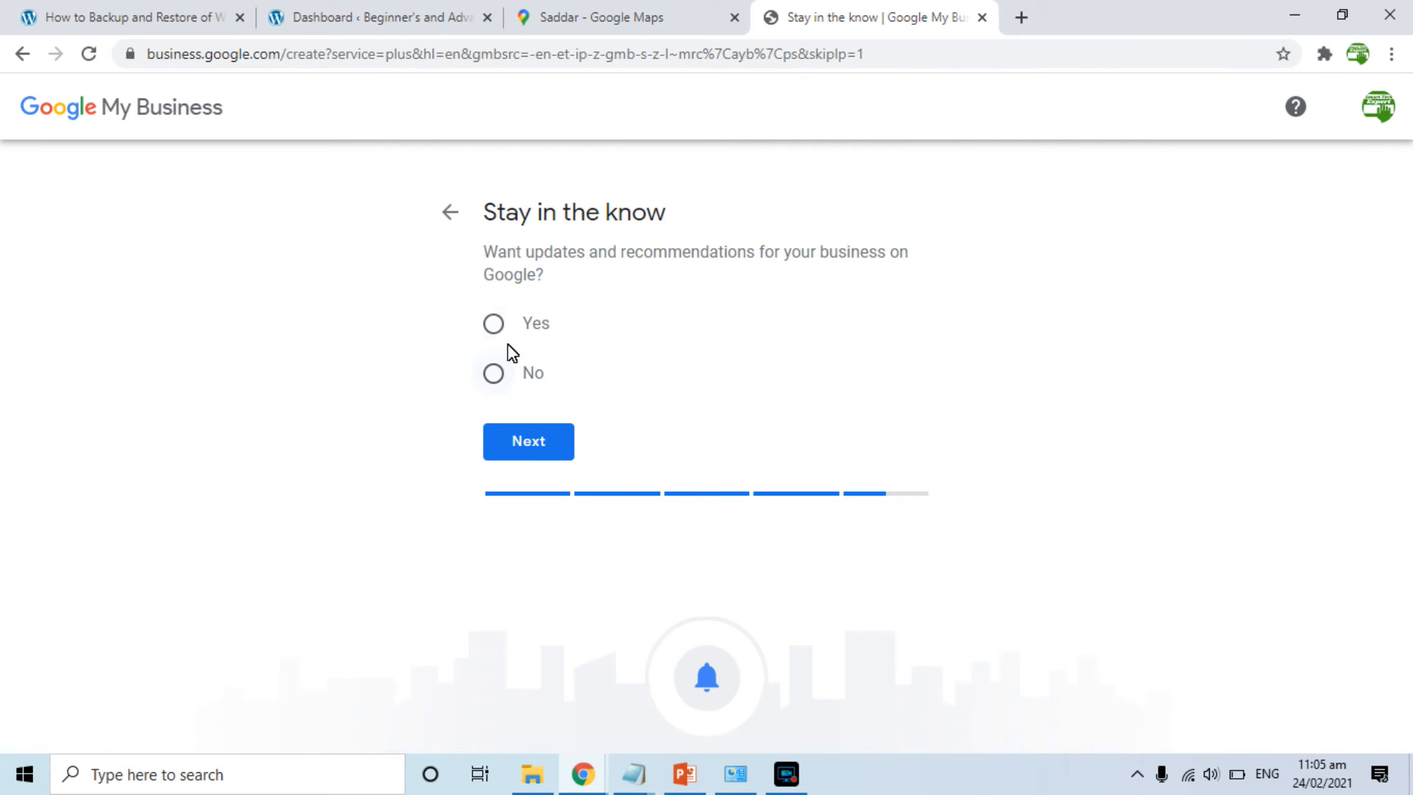
Answer Yes to updates and recommendations, and finish the Smart Tech Expert Office listing
{"action": "left_click", "coordinate": [504, 323]}
{"action": "left_click", "coordinate": [523, 439]}
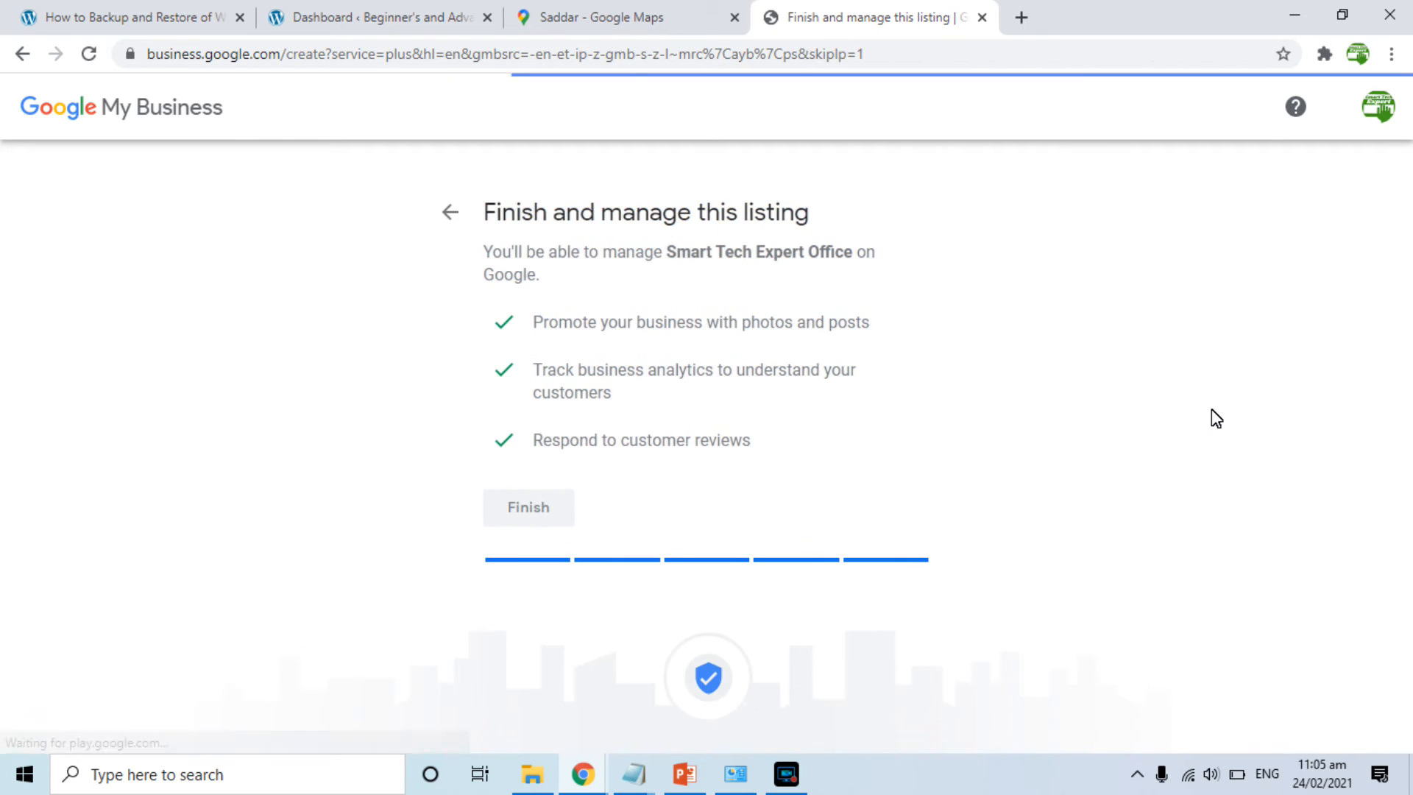
{"action": "left_click", "coordinate": [519, 508]}
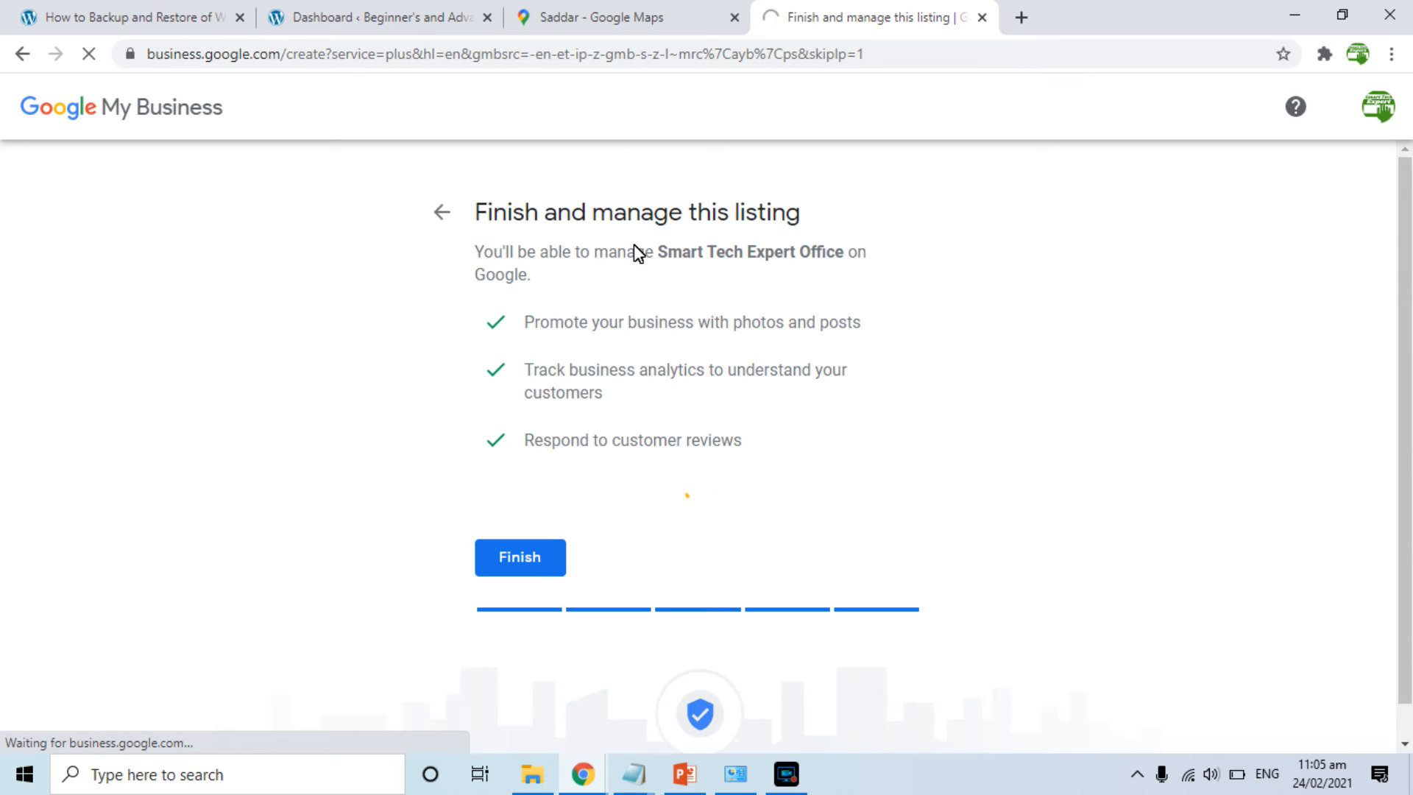
Switch back to Google Maps and copy the medium-size iframe embed code for the Saddar map
{"action": "left_click", "coordinate": [637, 13]}
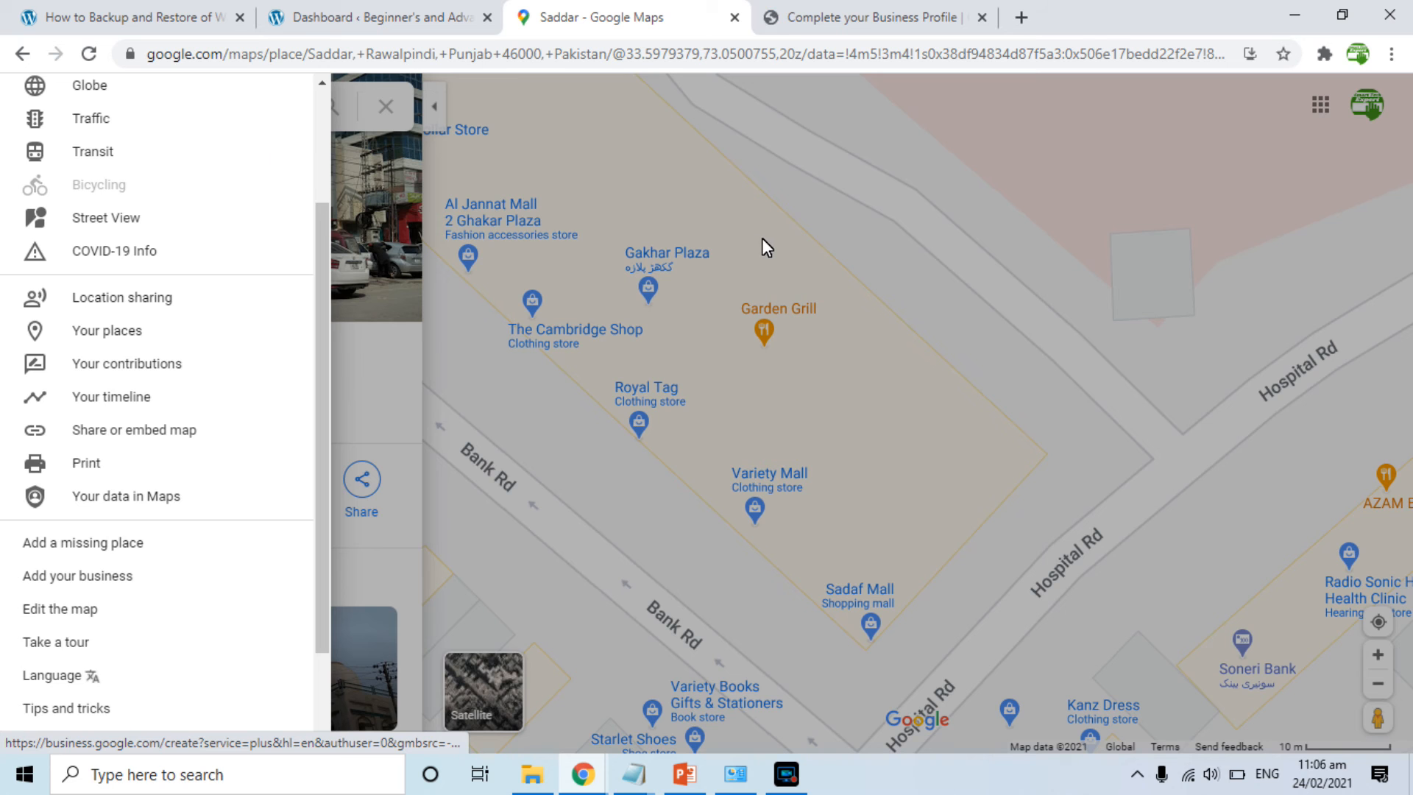
{"action": "left_click", "coordinate": [832, 242]}
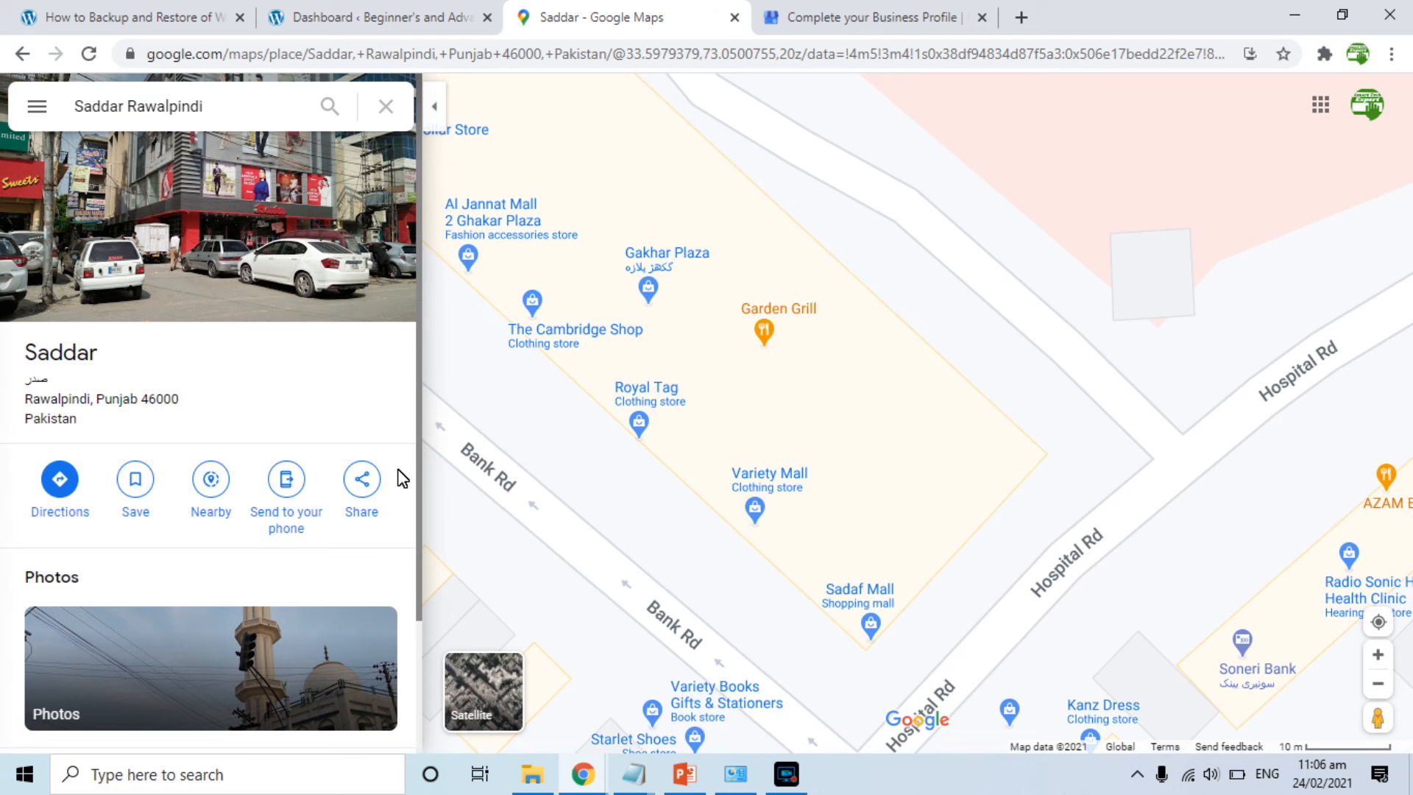
{"action": "left_click", "coordinate": [364, 483]}
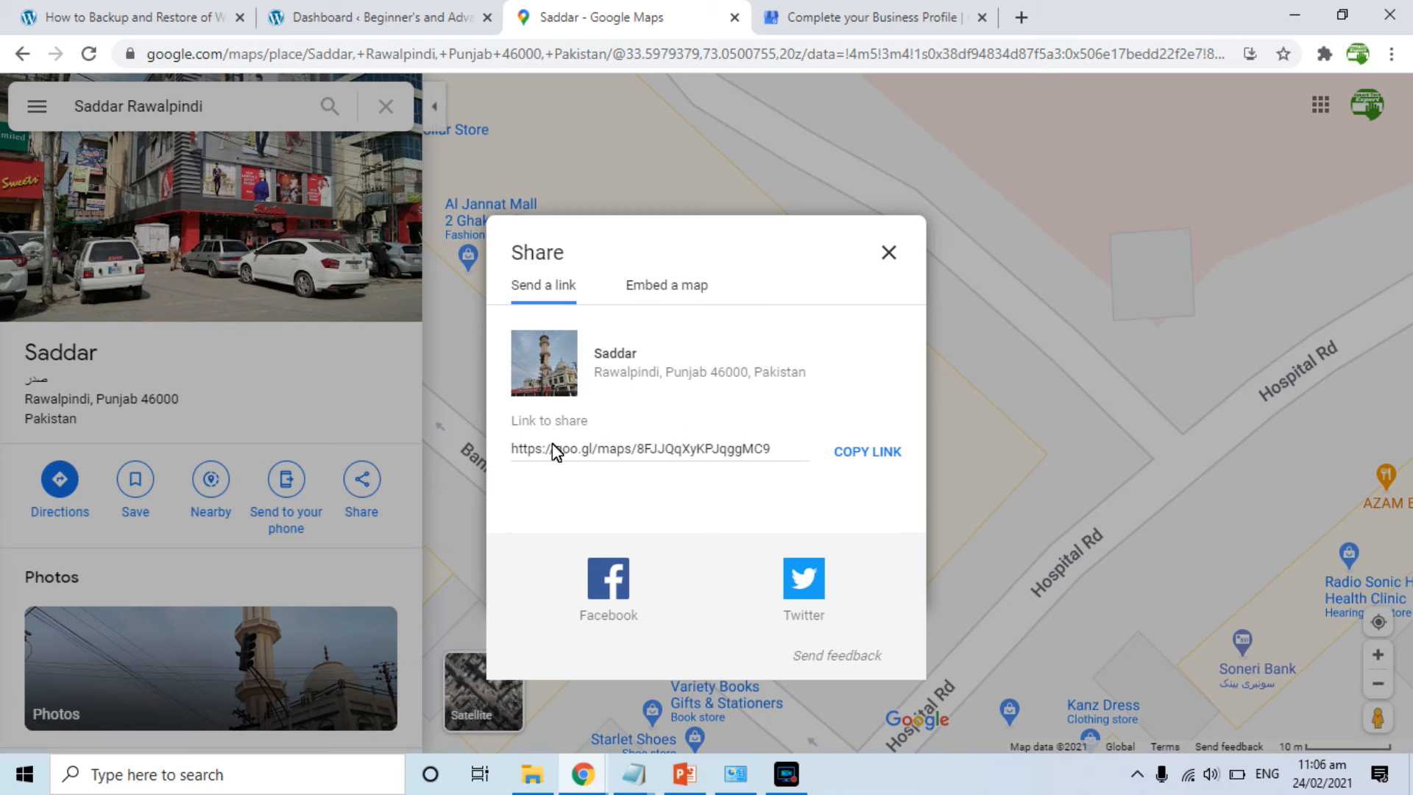
{"action": "left_click", "coordinate": [658, 292]}
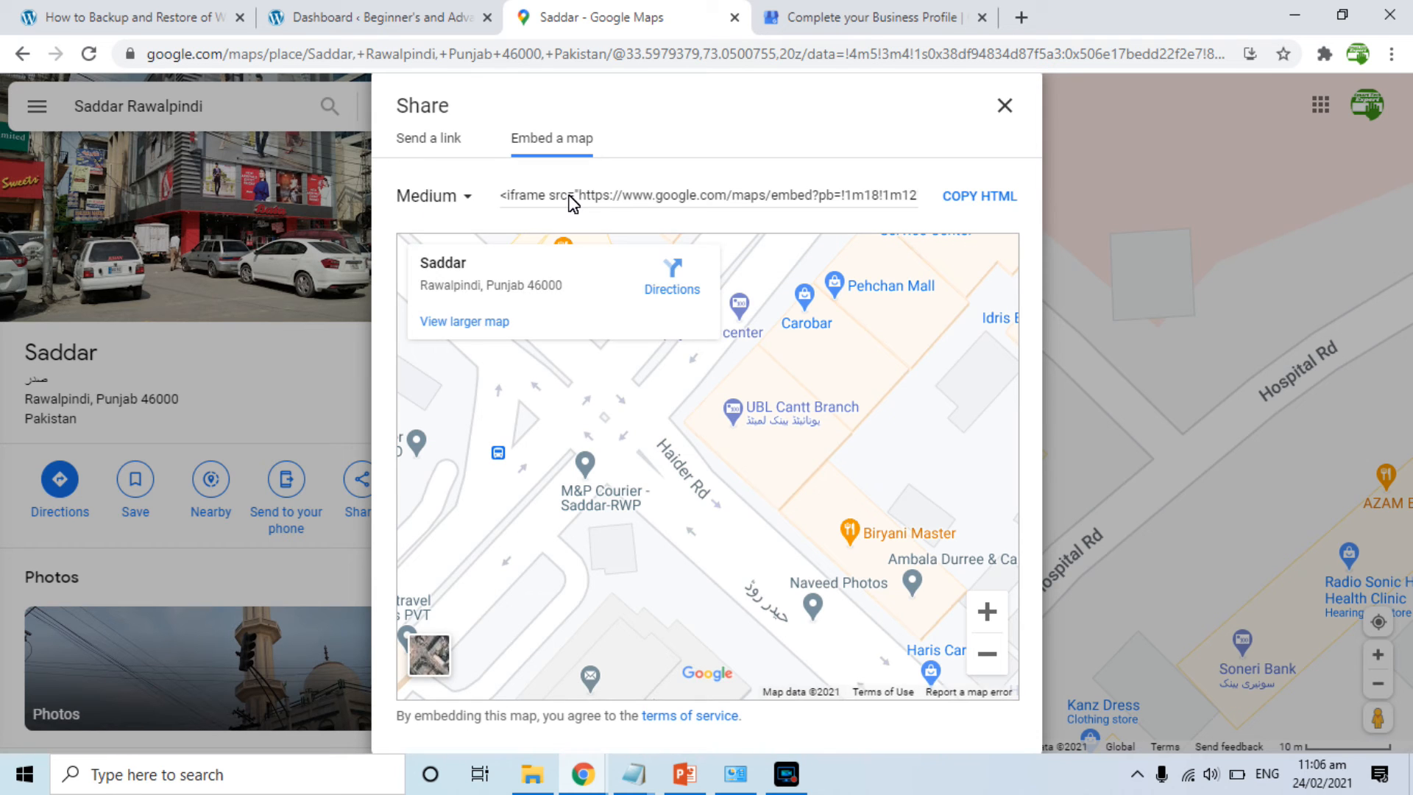
{"action": "left_click", "coordinate": [569, 196]}
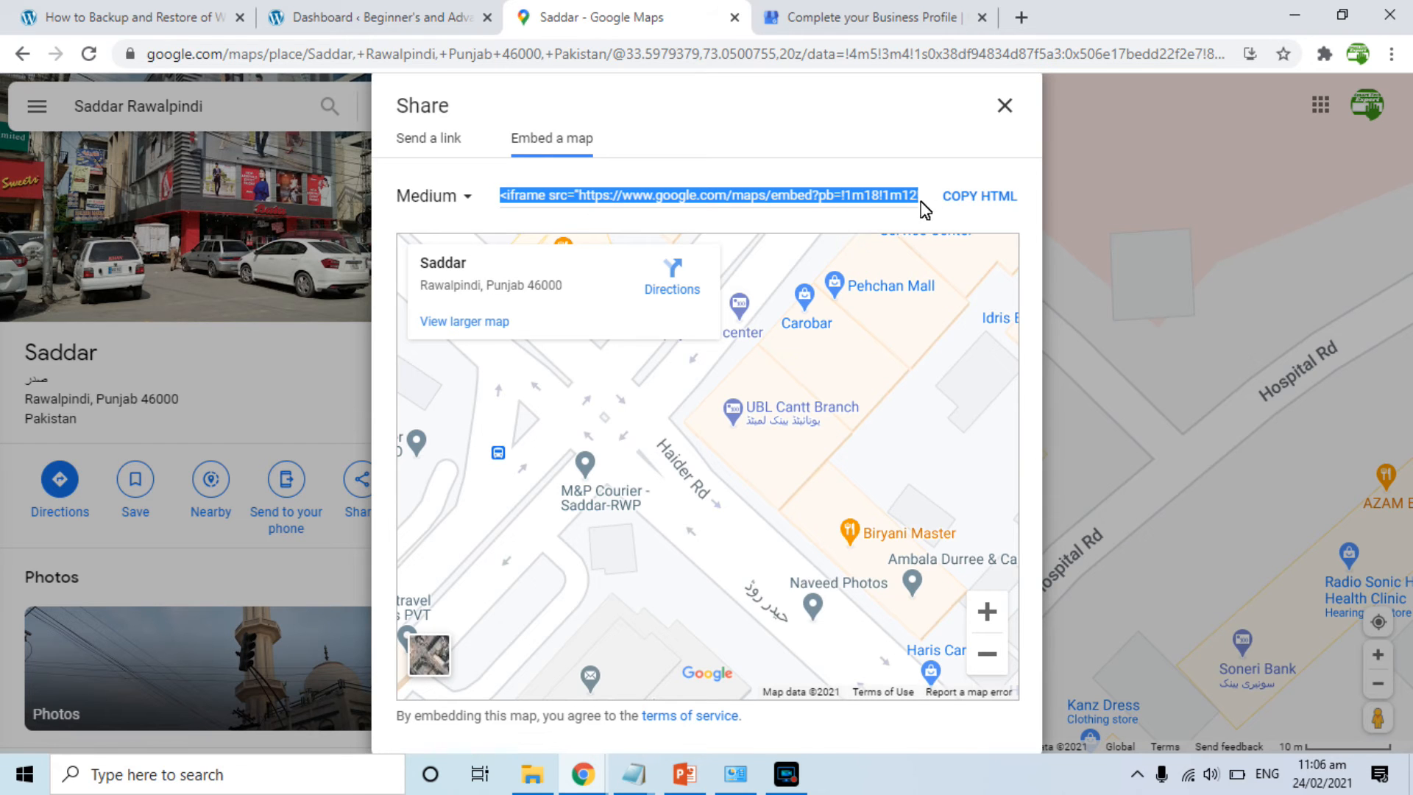
Start a new post in the WordPress site's admin, checking the selected embed code in Google Maps while it loads
{"action": "left_click", "coordinate": [352, 18]}
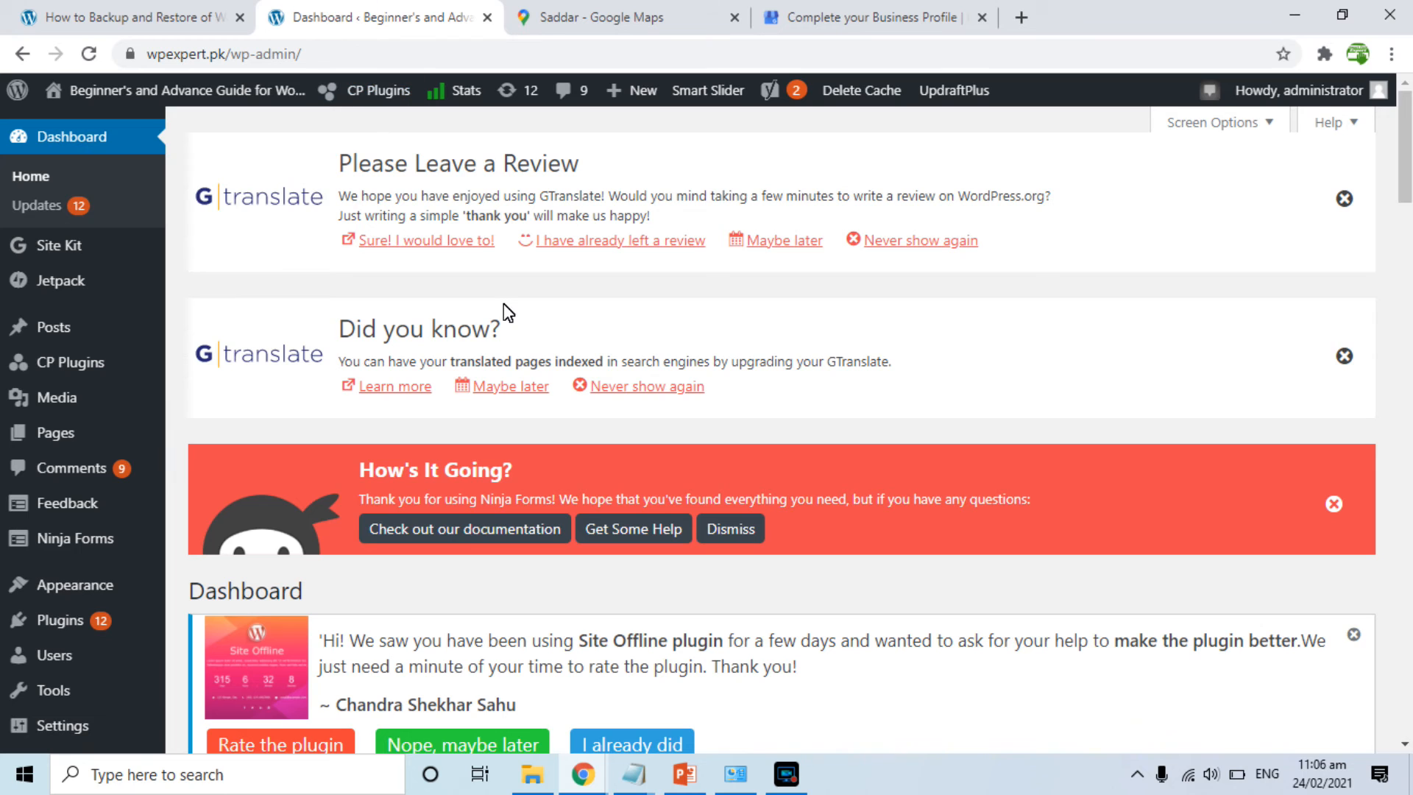
{"action": "mouse_move", "coordinate": [68, 329]}
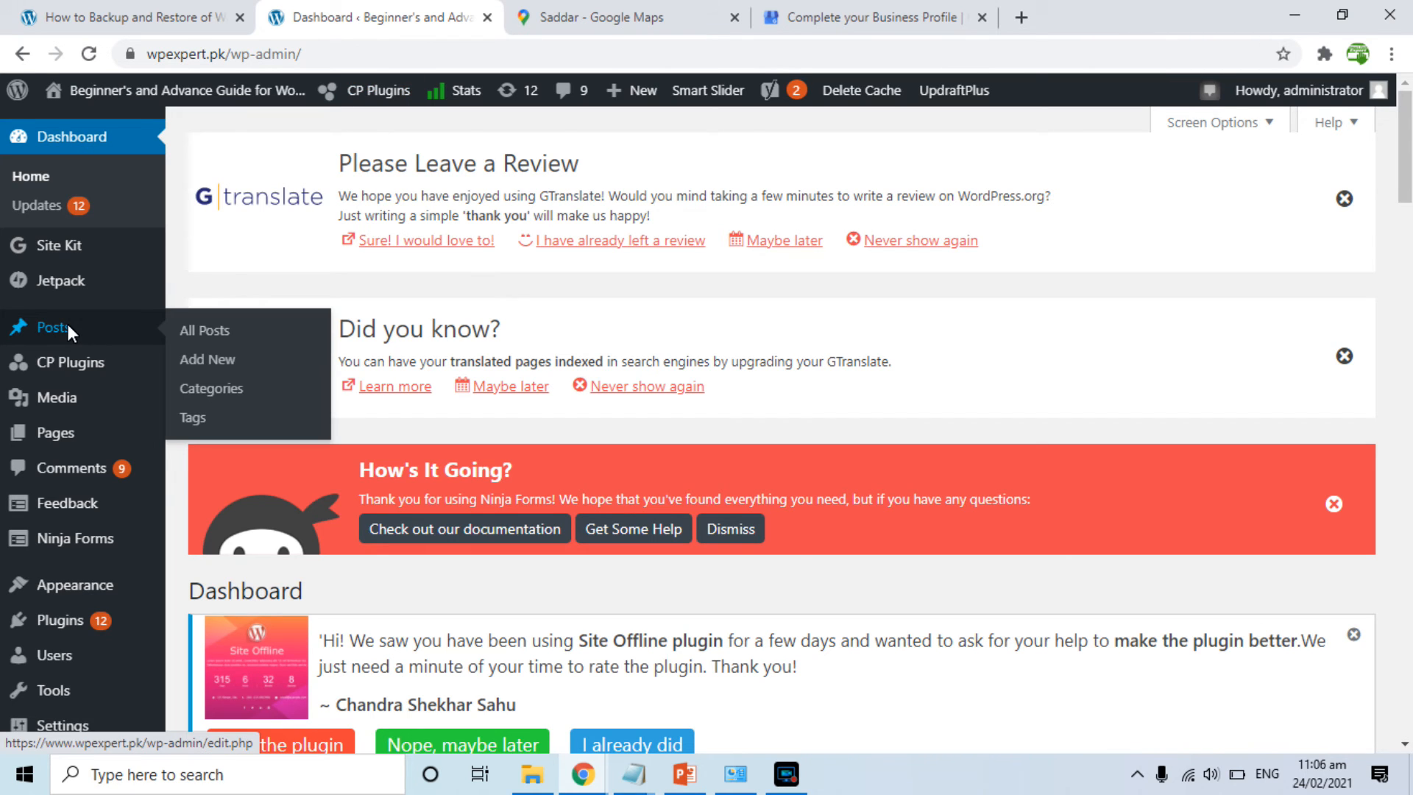
{"action": "left_click", "coordinate": [201, 354]}
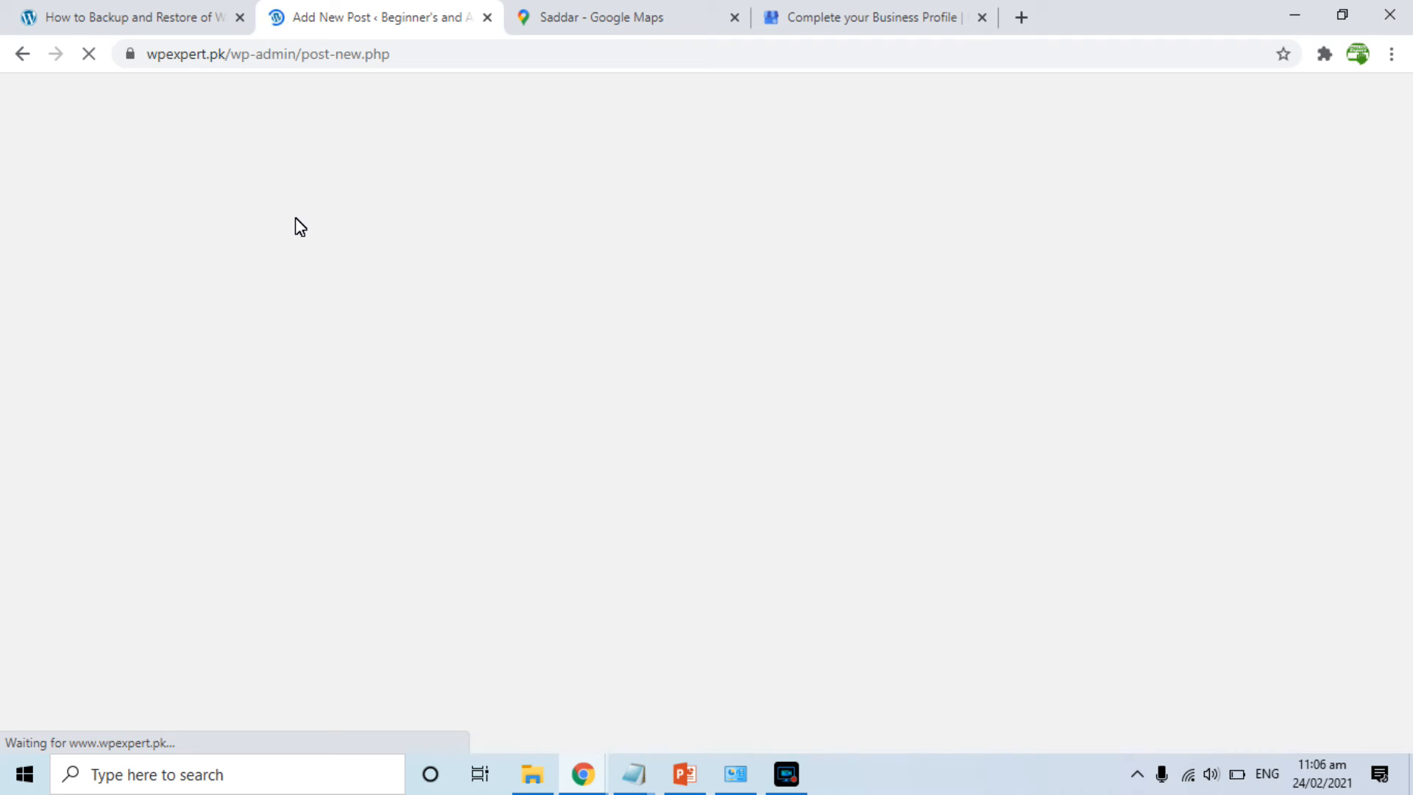
{"action": "left_click", "coordinate": [637, 12]}
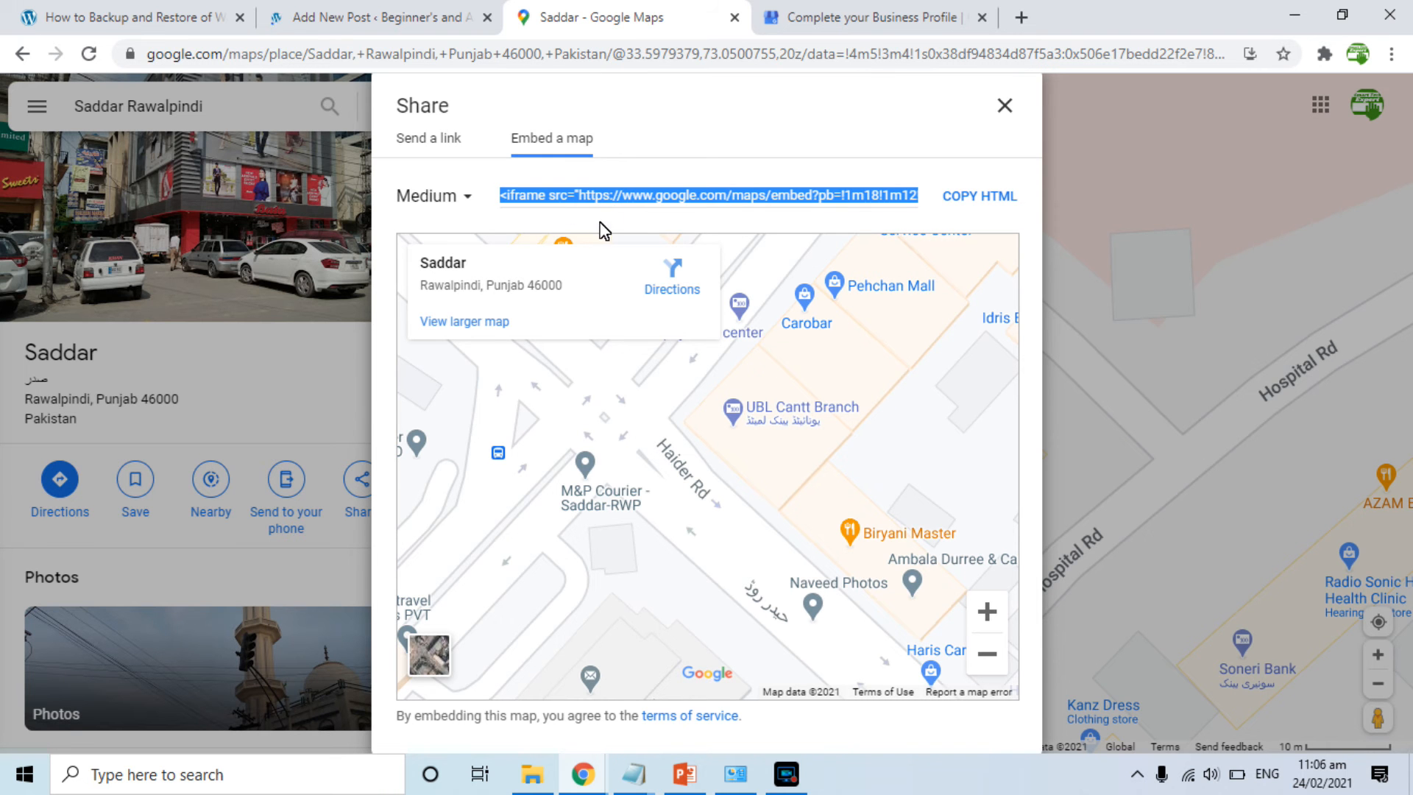
{"action": "left_click", "coordinate": [406, 11]}
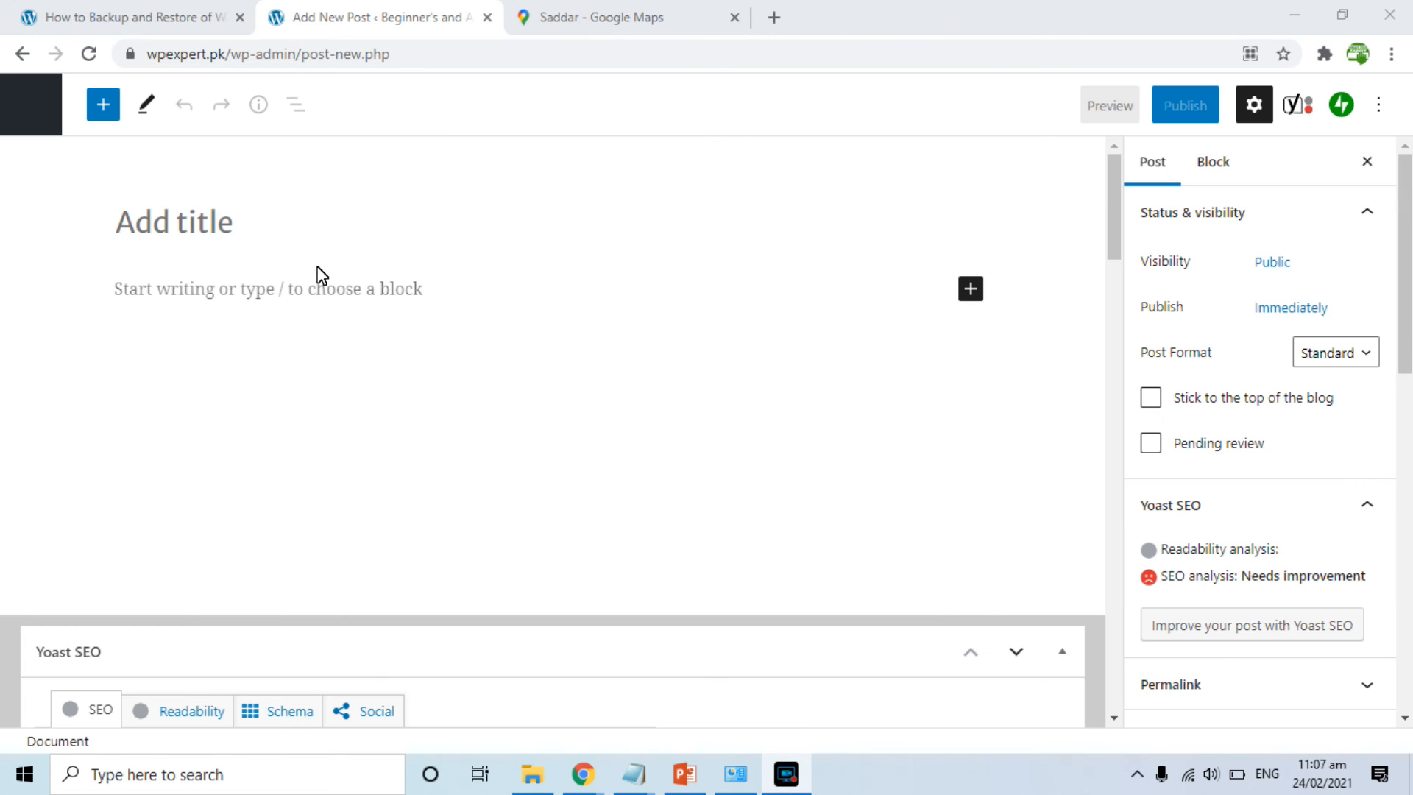
Title the new post "Locate us on Google Map", dismissing the low-battery notification
{"action": "left_click", "coordinate": [268, 222]}
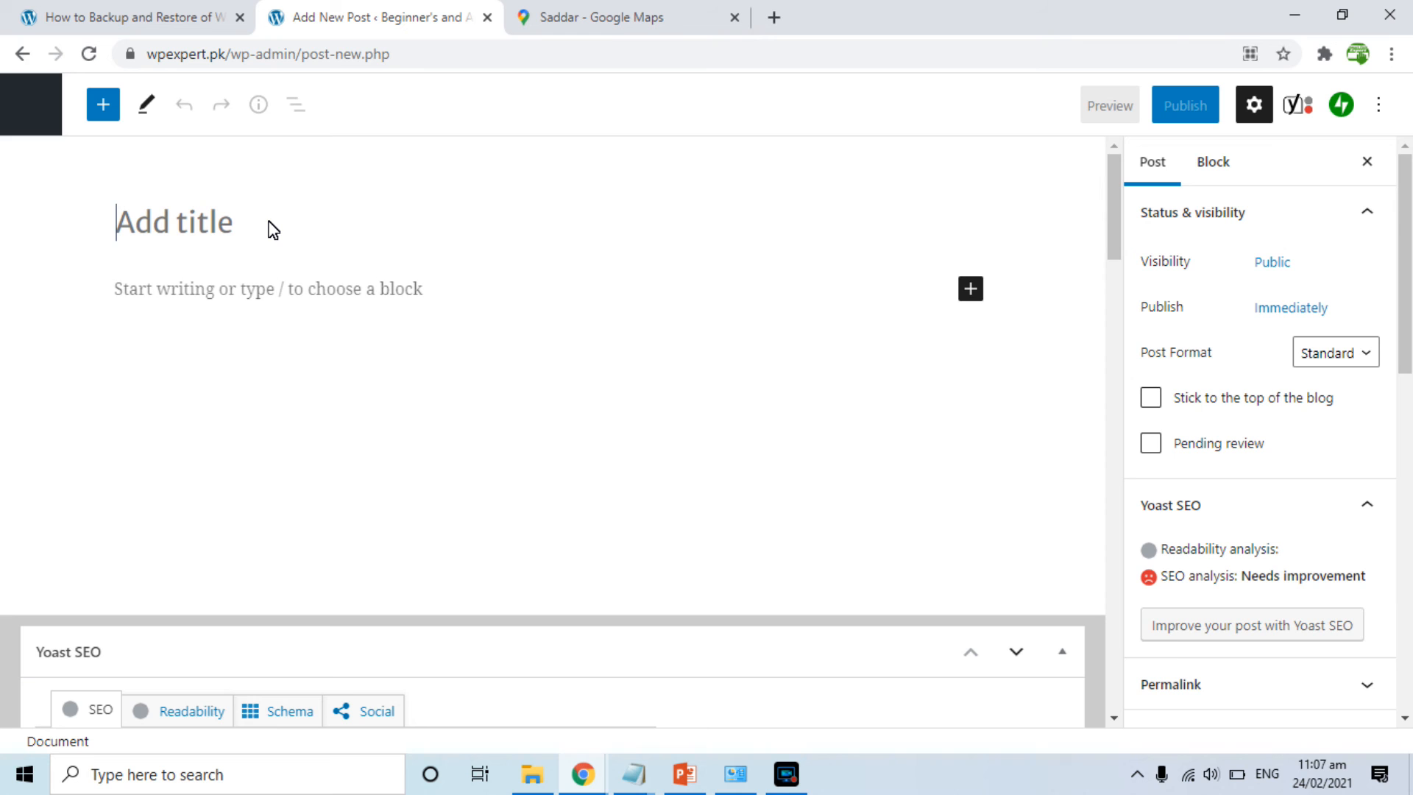
{"action": "type", "text": "Locate"}
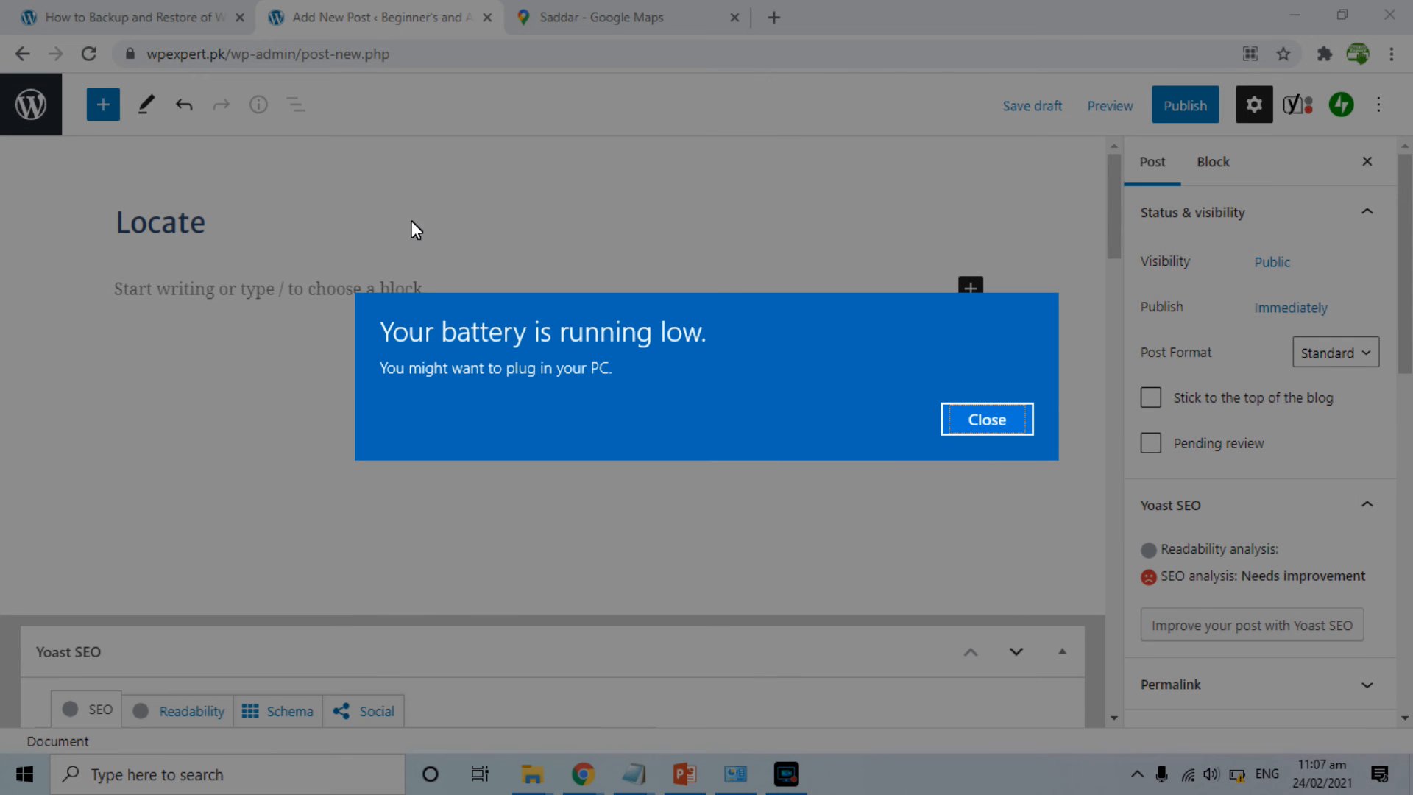
{"action": "left_click", "coordinate": [1009, 419]}
{"action": "type", "text": "us on Go"}
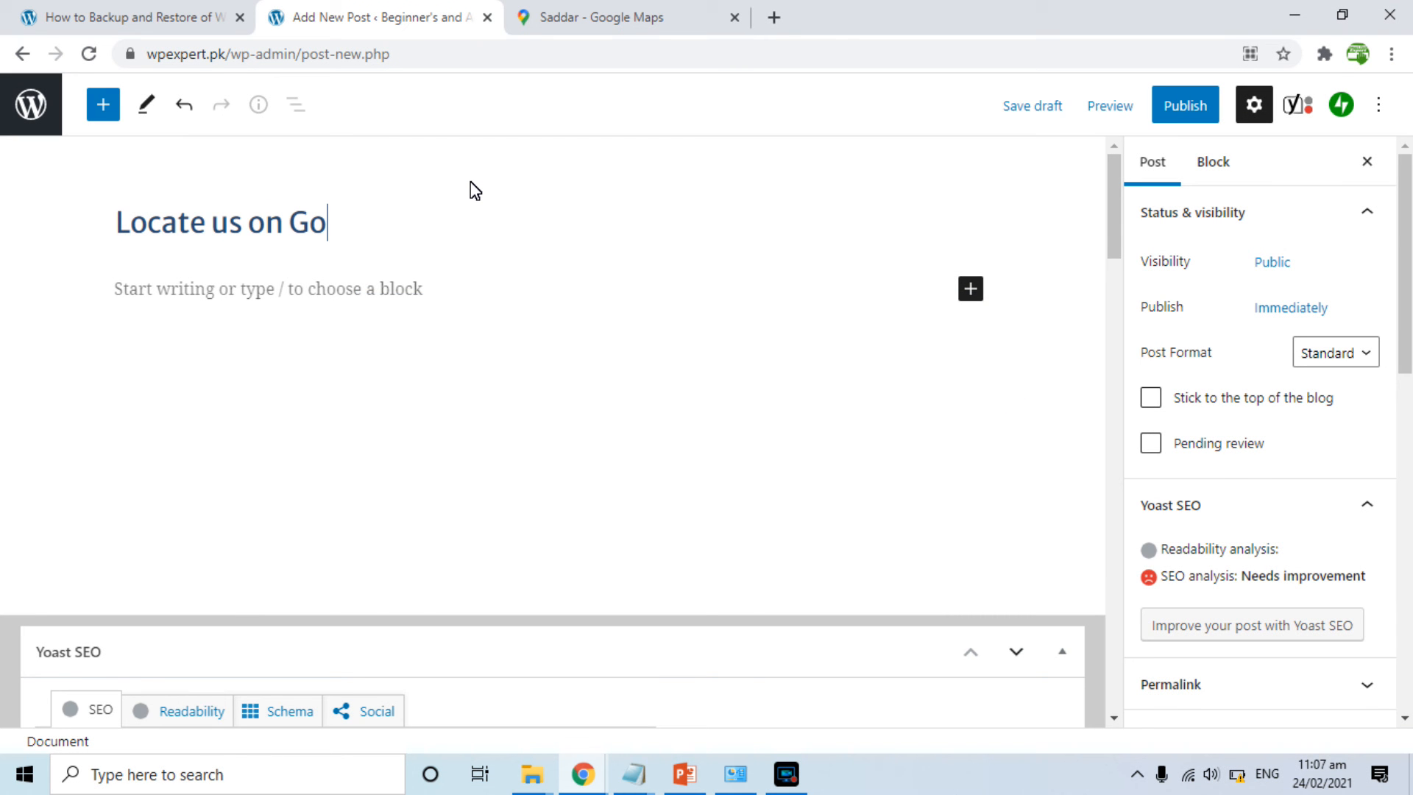
{"action": "type", "text": "ogle Map"}
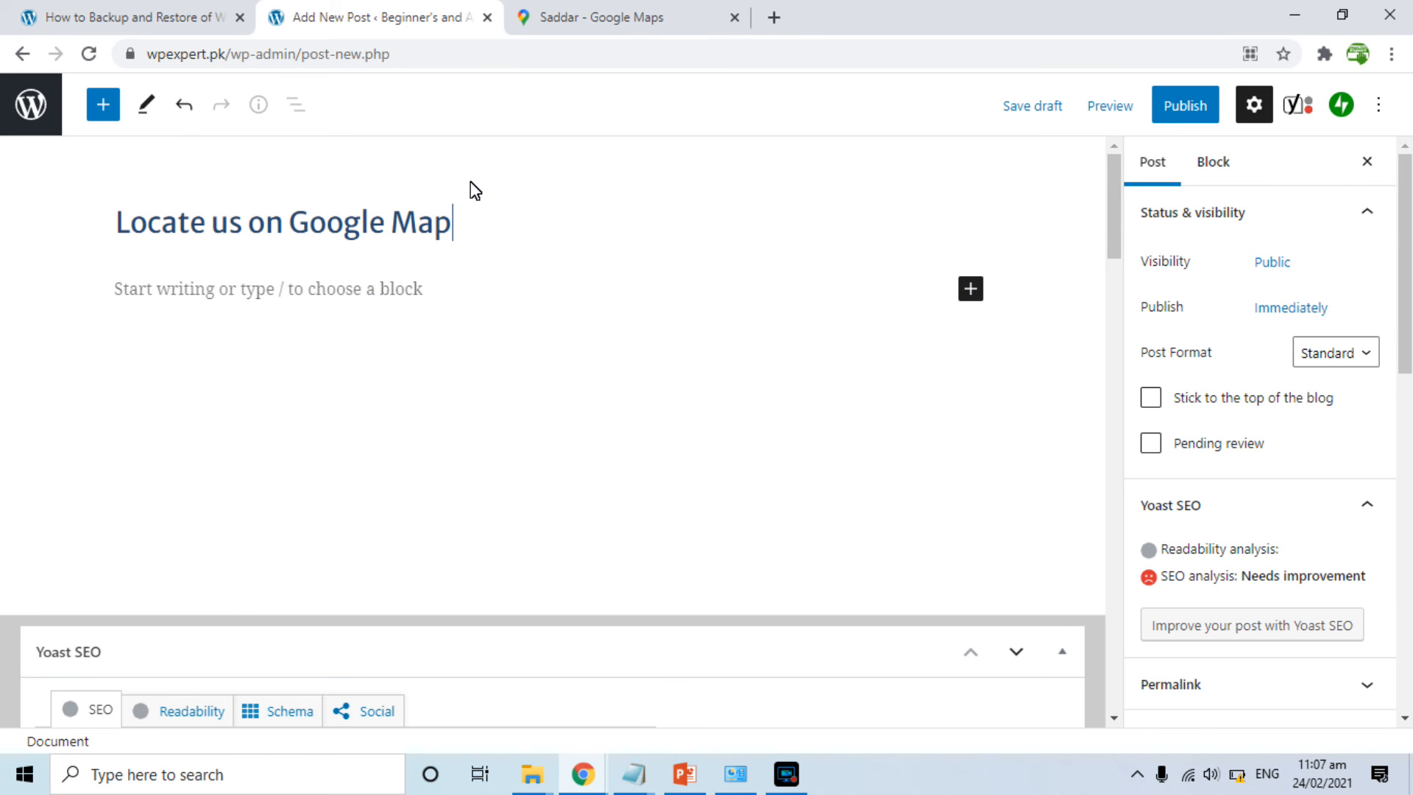
Add a Custom HTML block below the title, paste the map's iframe code into it and preview the map
{"action": "left_click", "coordinate": [390, 286]}
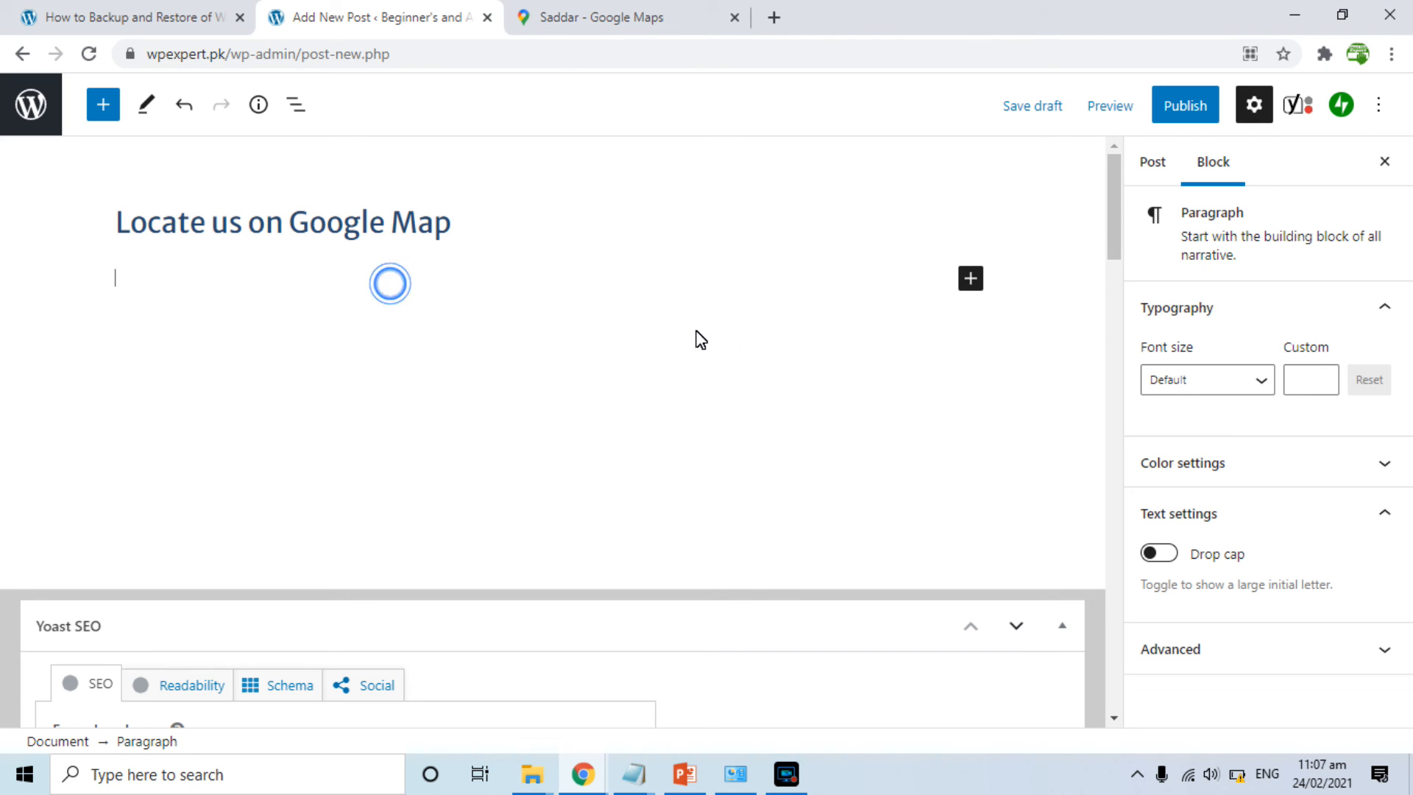
{"action": "left_click", "coordinate": [971, 279]}
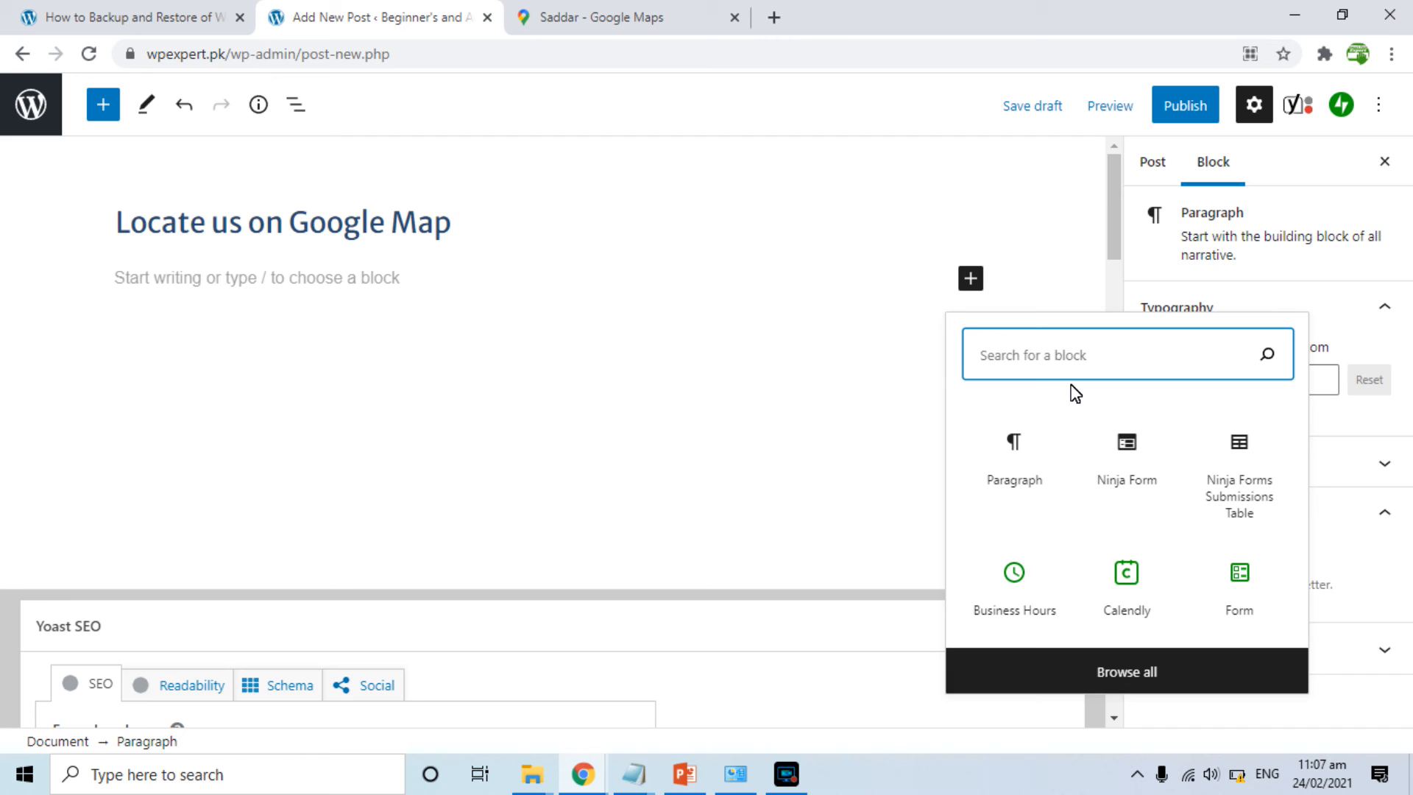
{"action": "type", "text": "ht"}
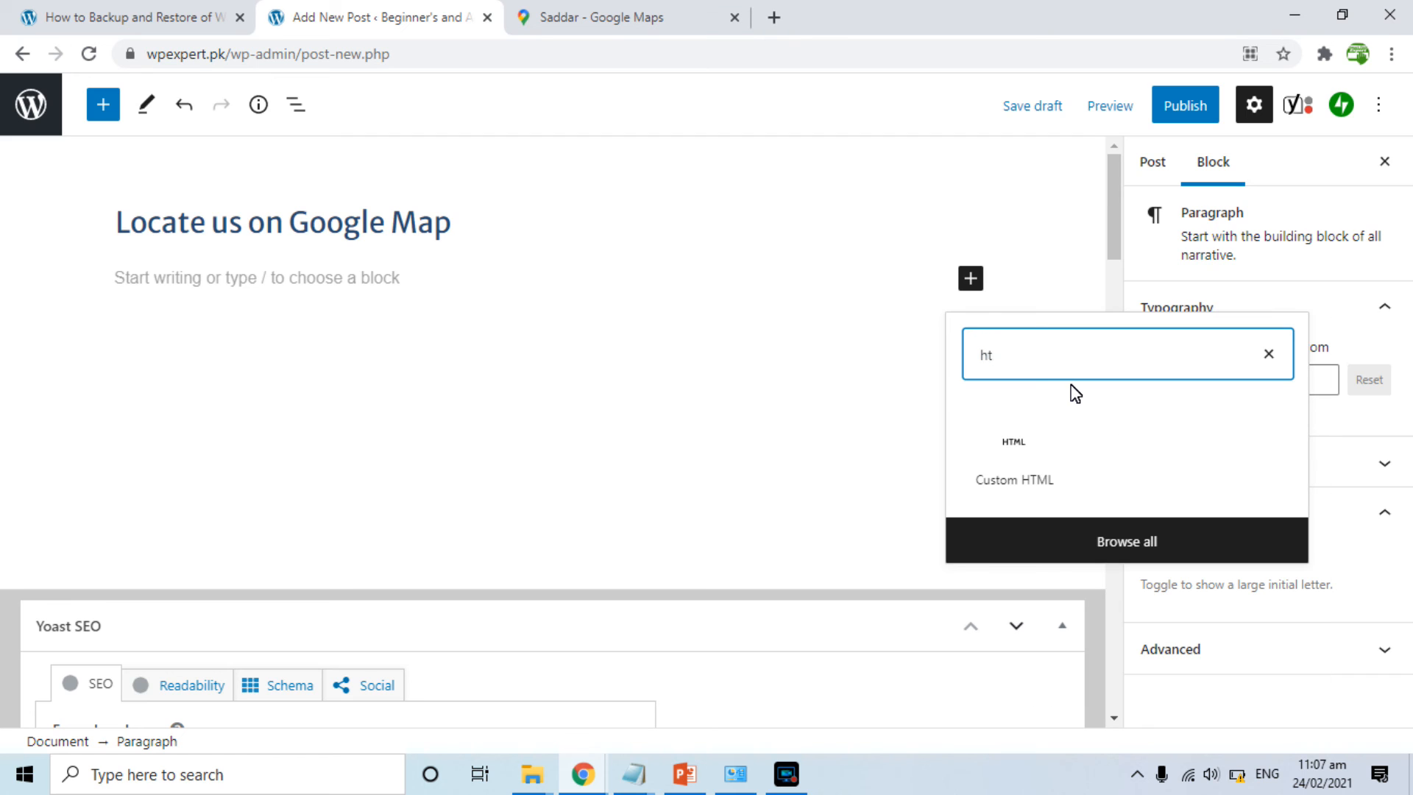
{"action": "left_click", "coordinate": [1008, 470]}
{"action": "key", "text": "ctrl+v"}
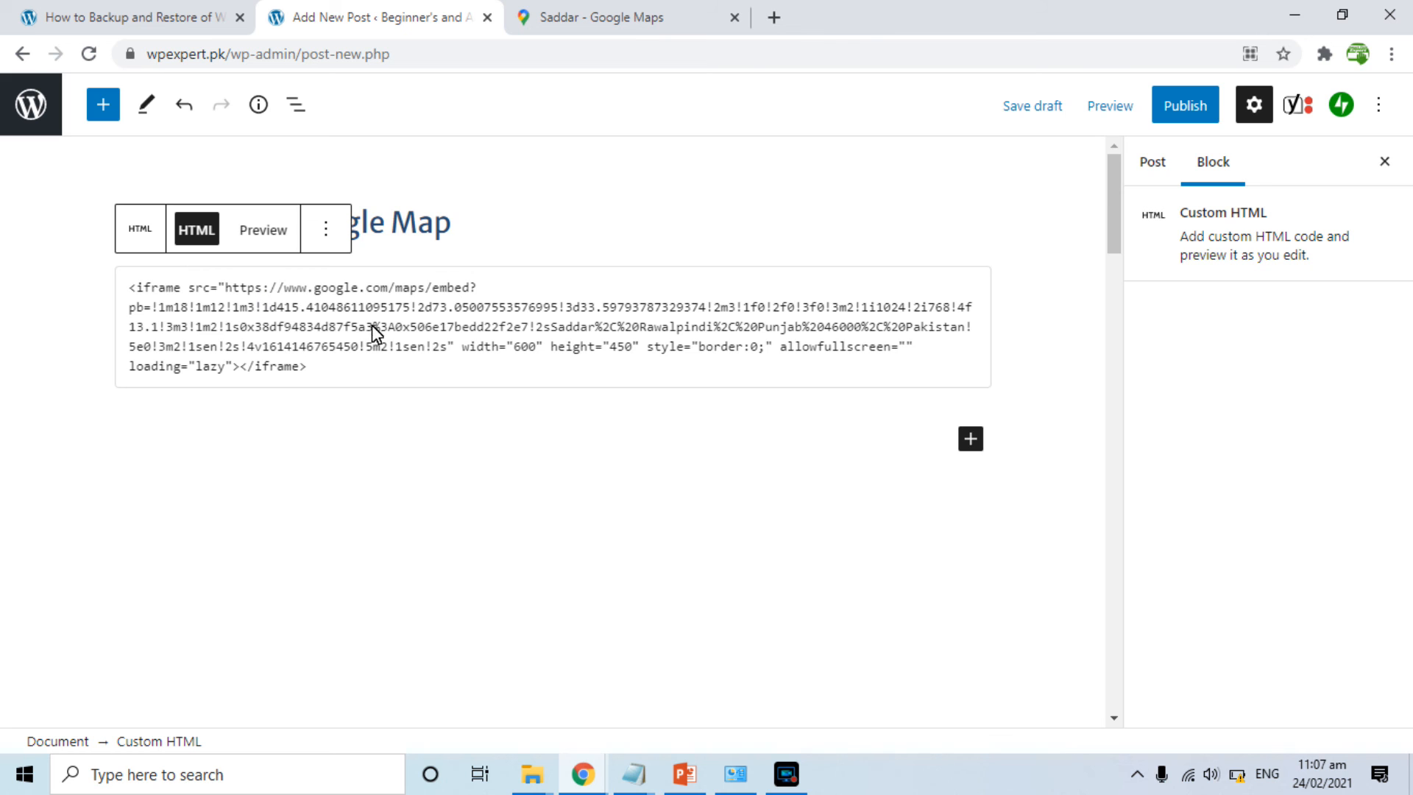
{"action": "left_click", "coordinate": [263, 230]}
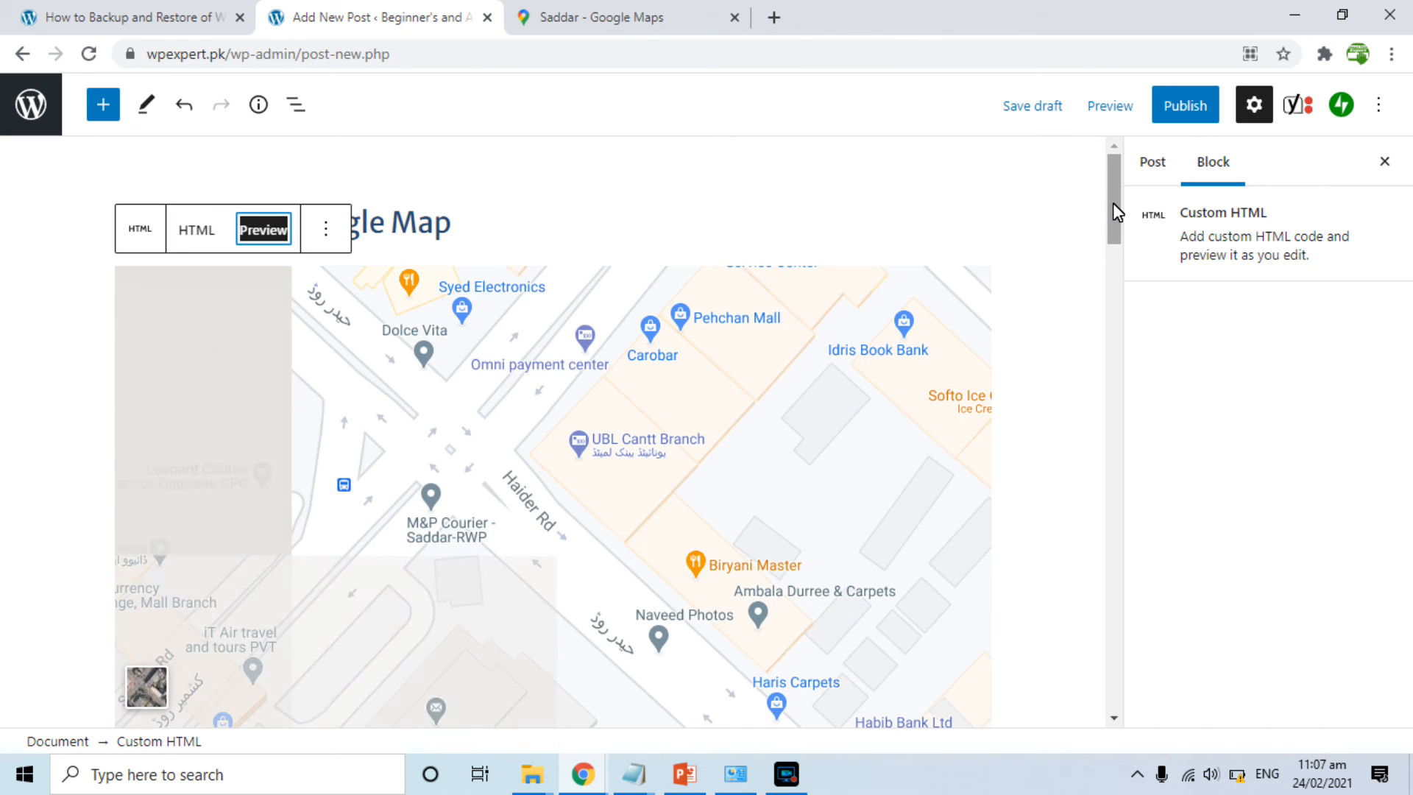
Compare the Custom HTML block's map preview in the post with the Saddar embed preview in Google Maps
{"action": "left_click", "coordinate": [589, 12]}
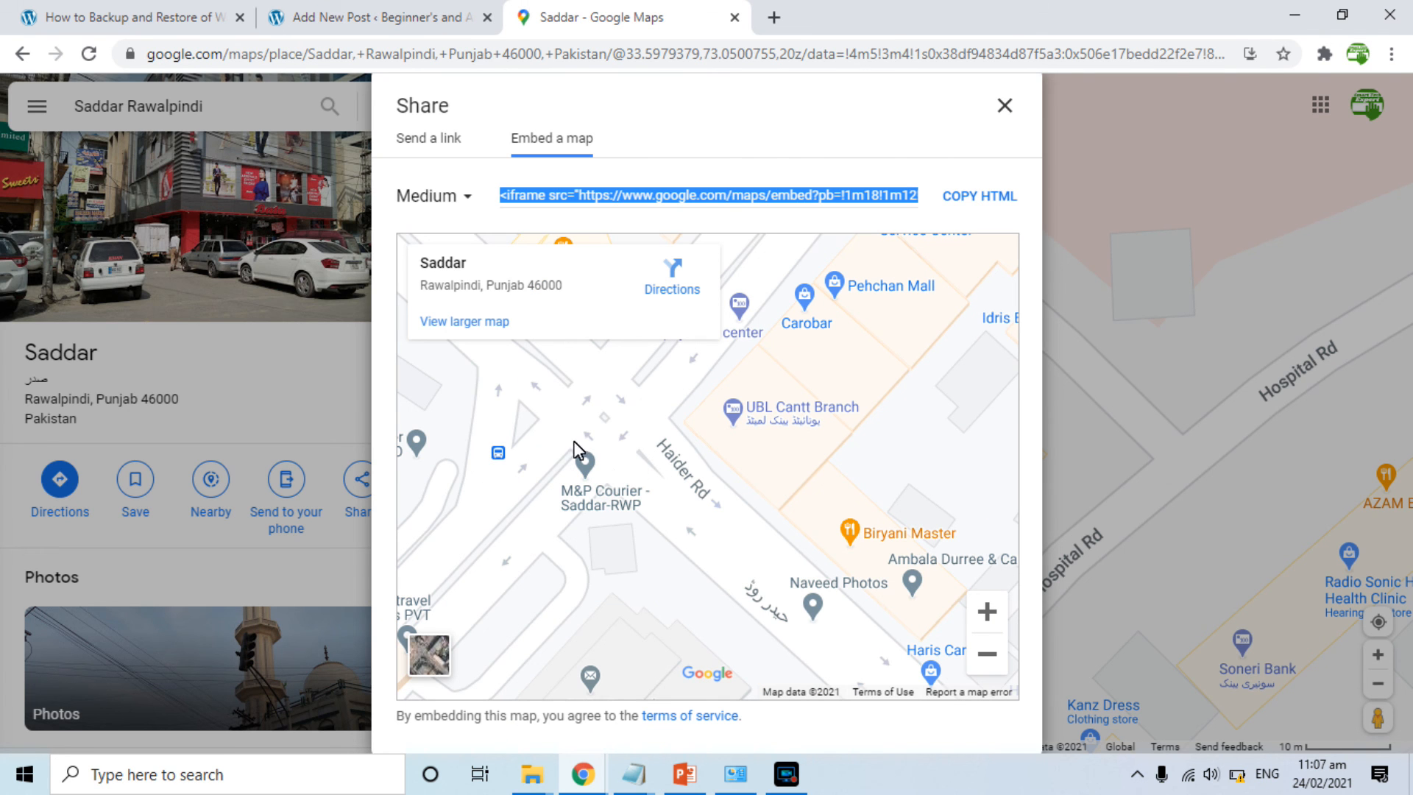
{"action": "left_click", "coordinate": [388, 12]}
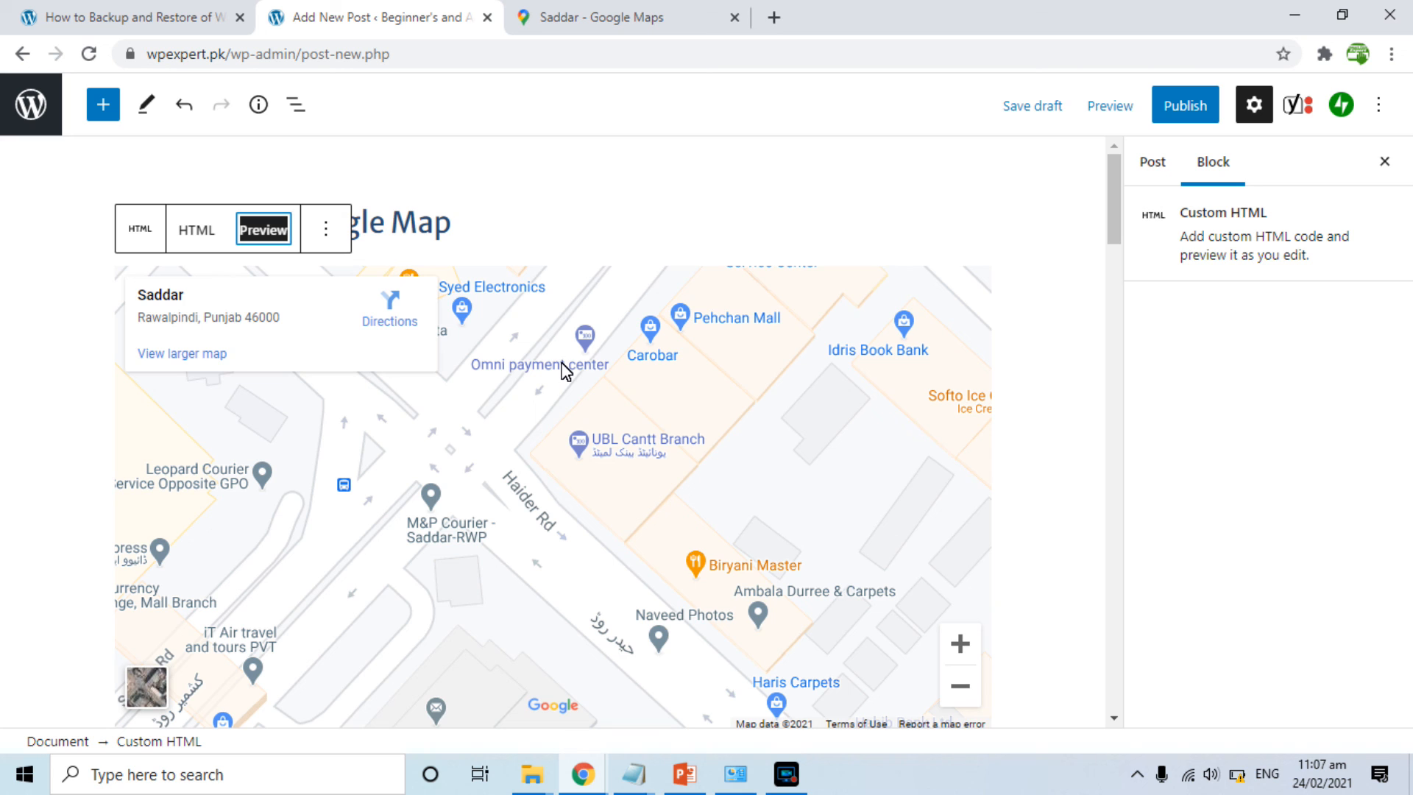
{"action": "left_click_drag", "start_coordinate": [1107, 224], "coordinate": [1113, 289]}
Publish the "Locate us on Google Map" post and view the embedded map on the live page
{"action": "left_click", "coordinate": [1183, 111]}
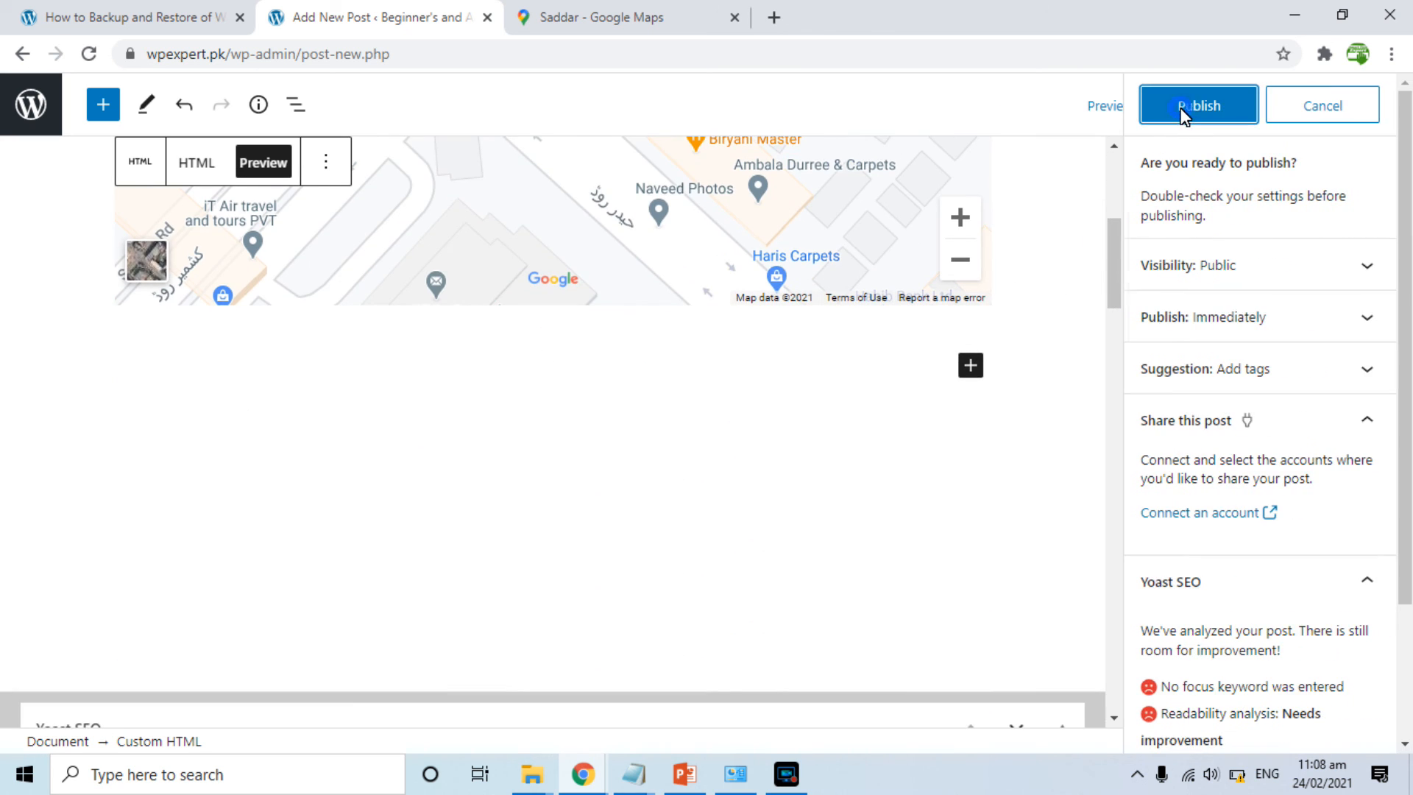
{"action": "left_click", "coordinate": [1191, 110]}
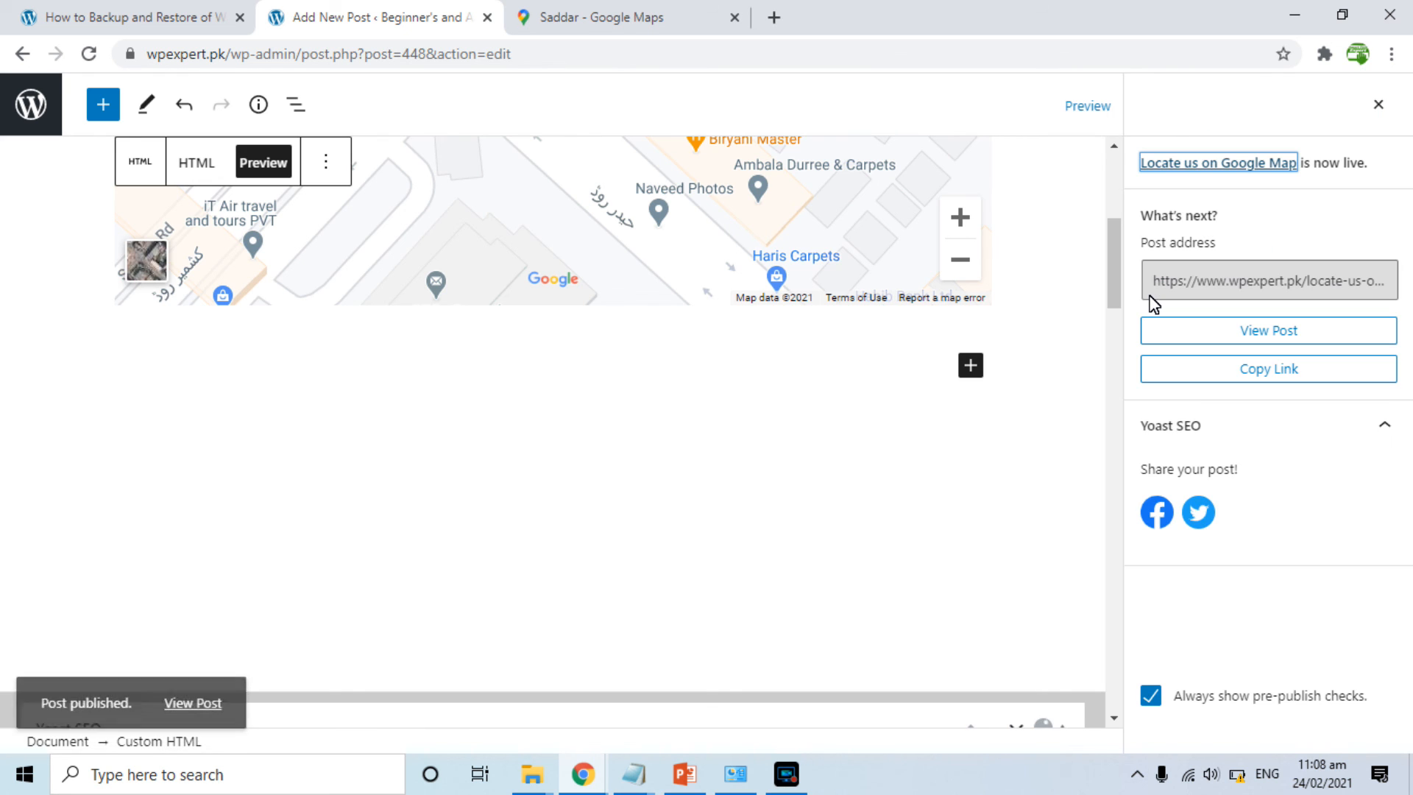
{"action": "left_click", "coordinate": [1269, 337]}
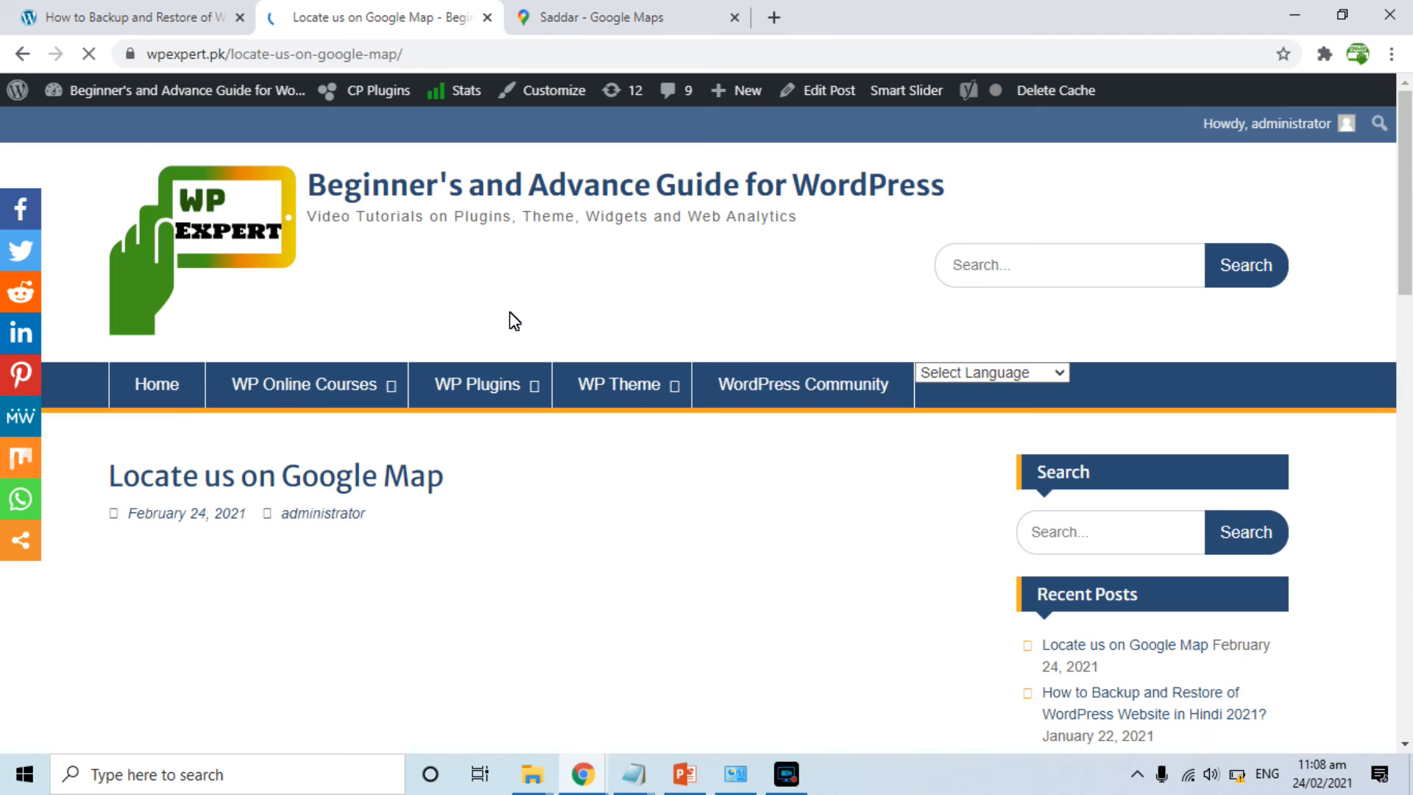
{"action": "left_click_drag", "start_coordinate": [1406, 184], "coordinate": [1405, 272]}
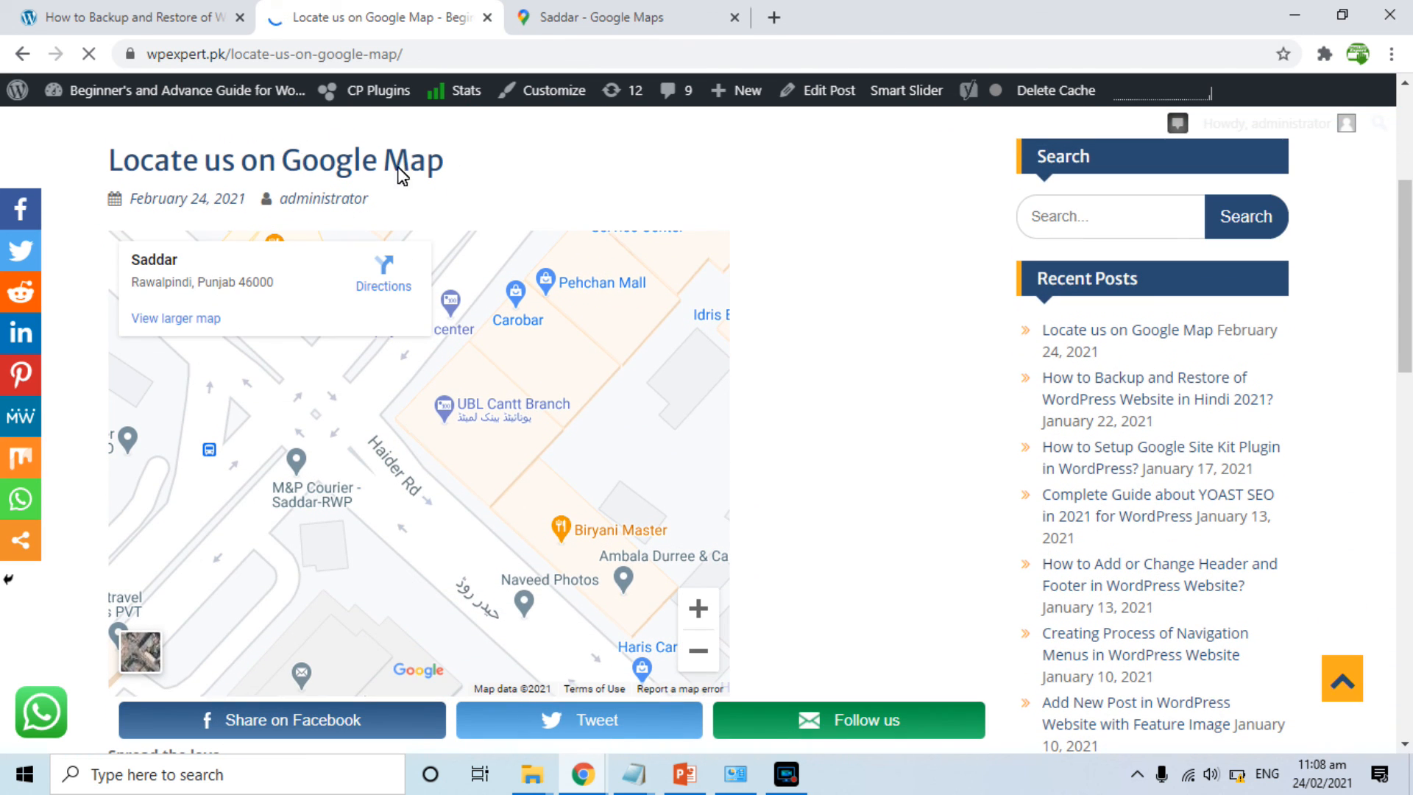